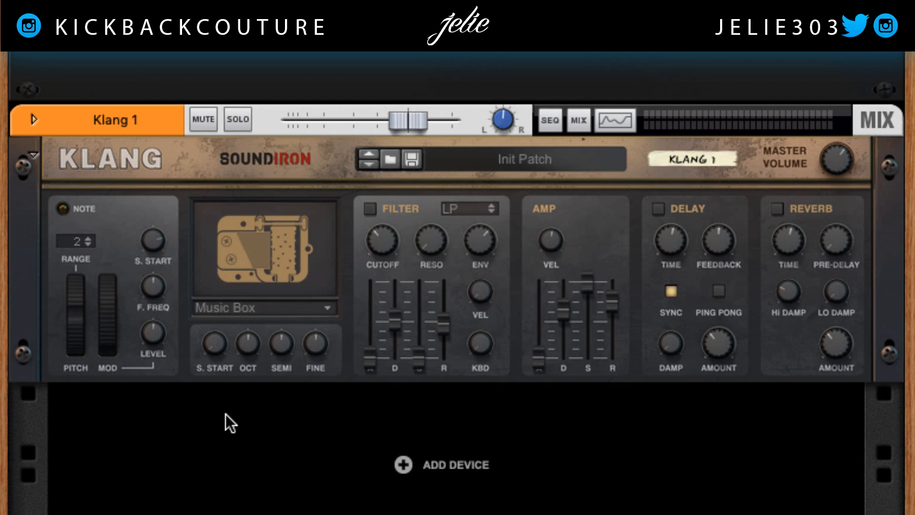
- Load the Whale Drum Natural patch into Klang and check the patch saving options without saving
{"action": "left_click", "coordinate": [147, 157]}
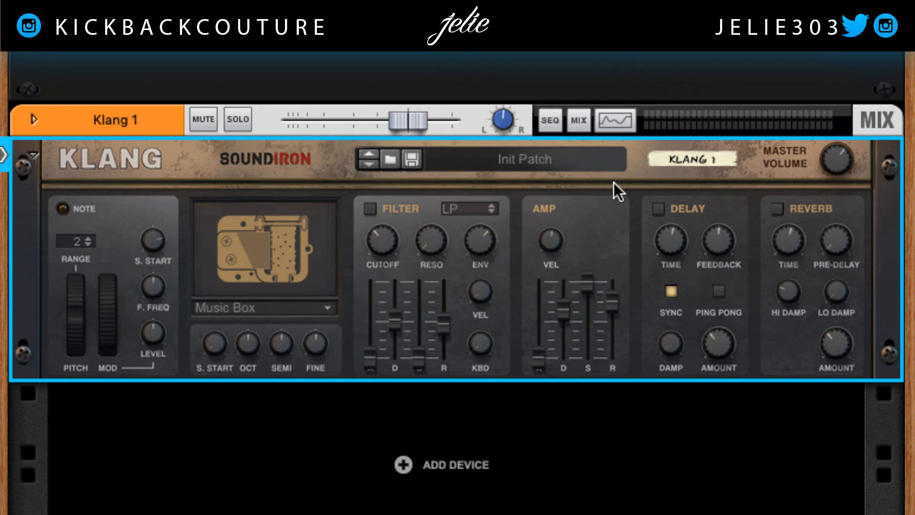
{"action": "left_click", "coordinate": [368, 165]}
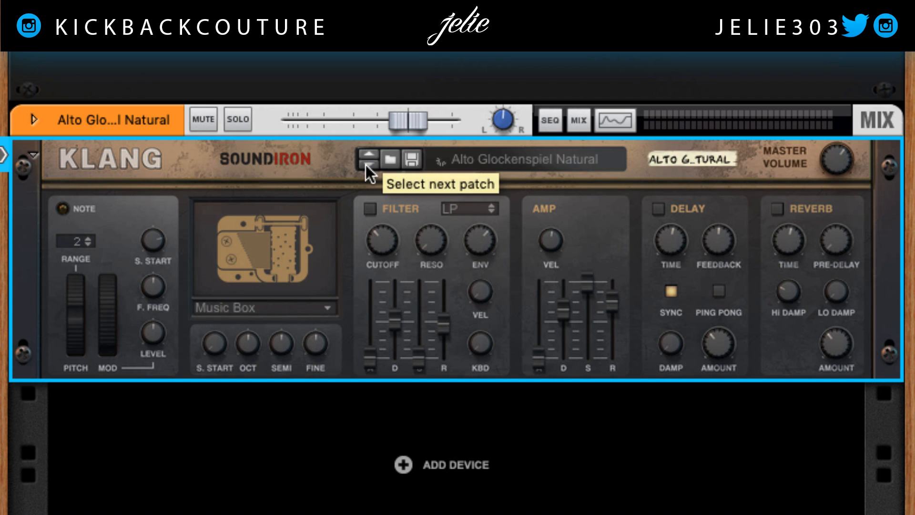
{"action": "left_click", "coordinate": [367, 156]}
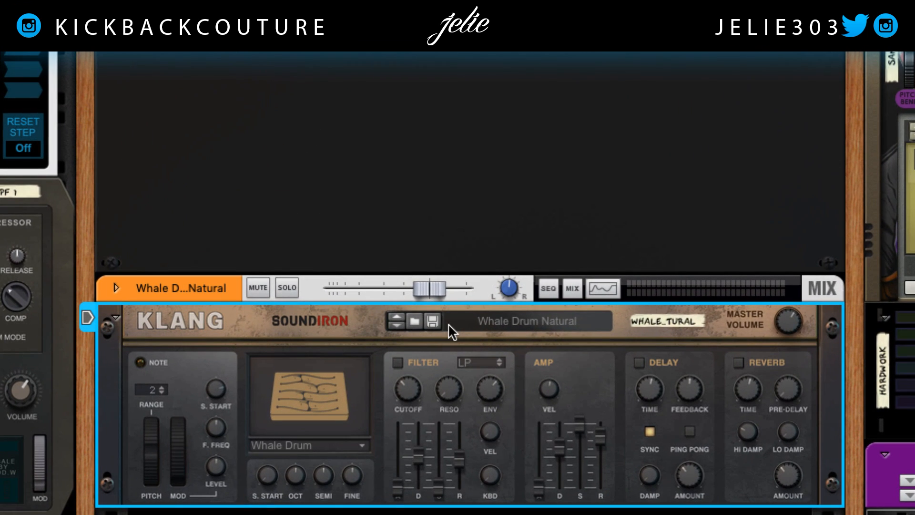
{"action": "left_click", "coordinate": [437, 321]}
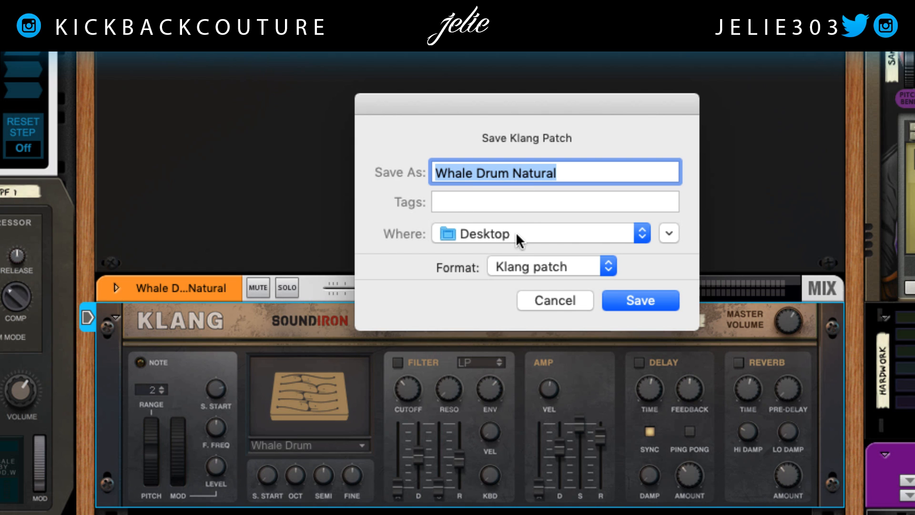
{"action": "left_click", "coordinate": [582, 301]}
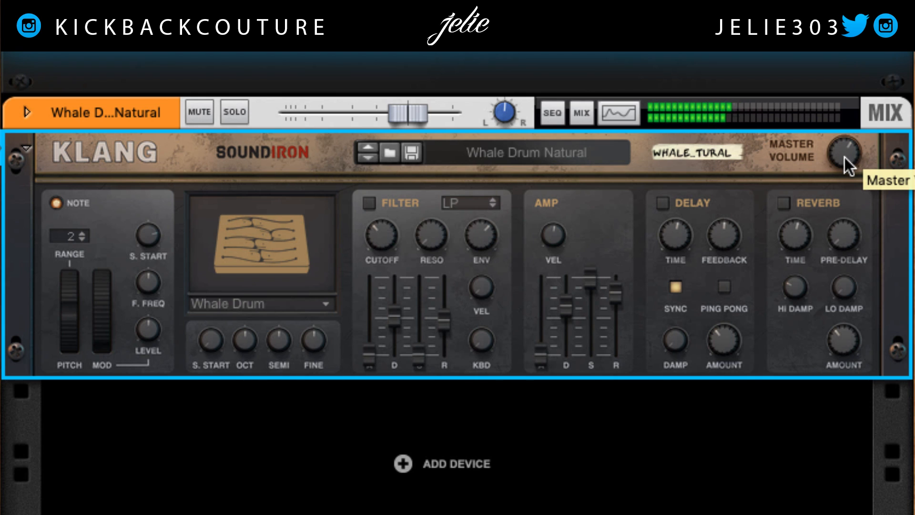
- Adjust Klang's master volume and test the pitch wheel at the existing bend range
{"action": "mouse_move", "coordinate": [845, 157]}
{"action": "left_mouse_down"}
{"action": "mouse_move", "coordinate": [841, 179]}
{"action": "mouse_move", "coordinate": [835, 158]}
{"action": "left_mouse_up"}
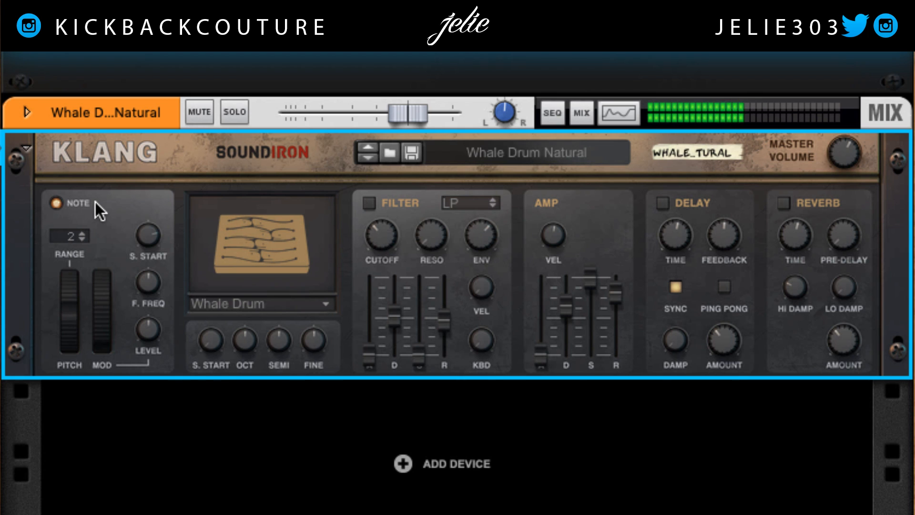
{"action": "scroll", "coordinate": [102, 239], "scroll_direction": "down", "scroll_amount": 2}
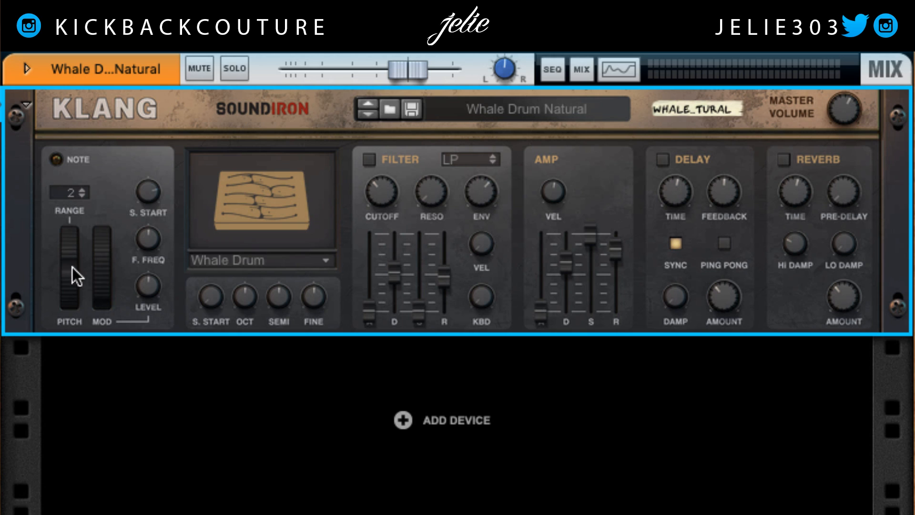
{"action": "left_click_drag", "start_coordinate": [68, 267], "coordinate": [65, 406]}
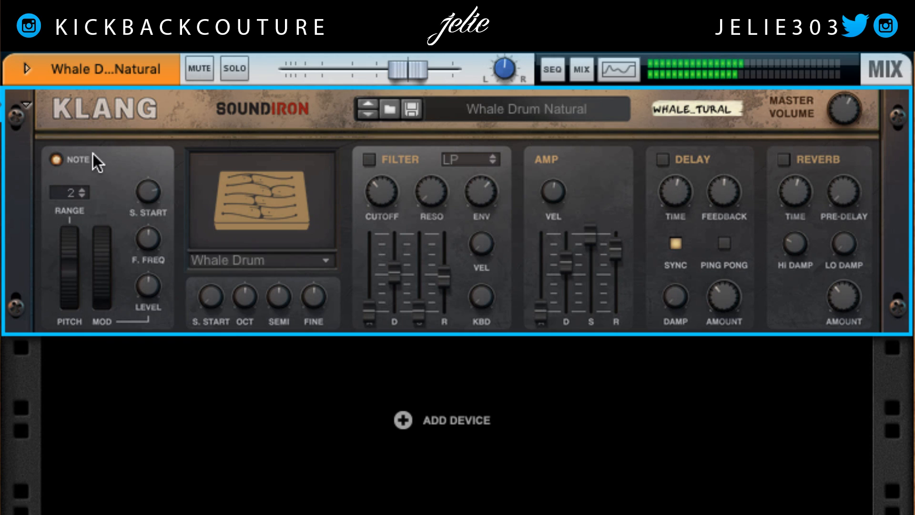
- Set the pitch bend range to 12 and test it by sweeping the pitch wheel
{"action": "left_click", "coordinate": [85, 190]}
{"action": "left_click", "coordinate": [84, 190]}
{"action": "left_click", "coordinate": [84, 190]}
{"action": "left_click", "coordinate": [85, 190]}
{"action": "left_click", "coordinate": [84, 190]}
{"action": "left_click", "coordinate": [85, 190]}
{"action": "left_click", "coordinate": [84, 190]}
{"action": "left_click", "coordinate": [85, 190]}
{"action": "left_click", "coordinate": [84, 190]}
{"action": "left_click", "coordinate": [85, 190]}
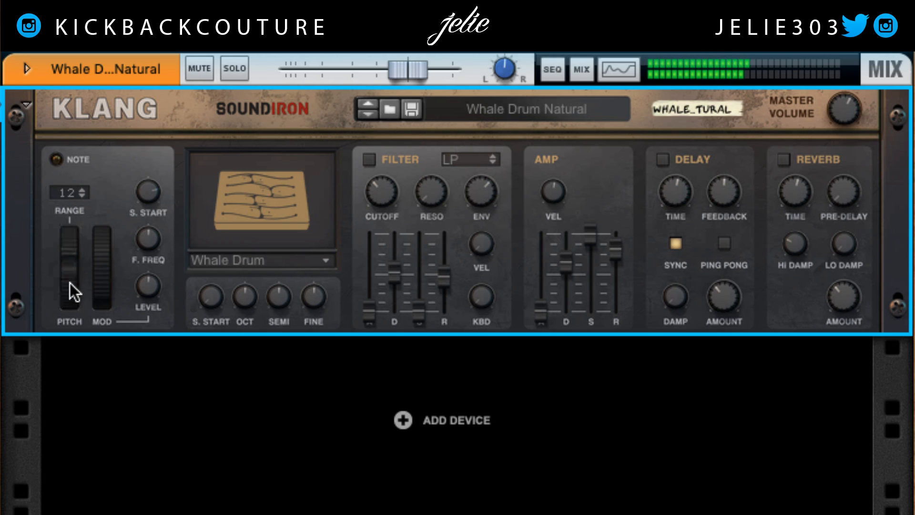
{"action": "left_click_drag", "start_coordinate": [70, 149], "coordinate": [67, 458]}
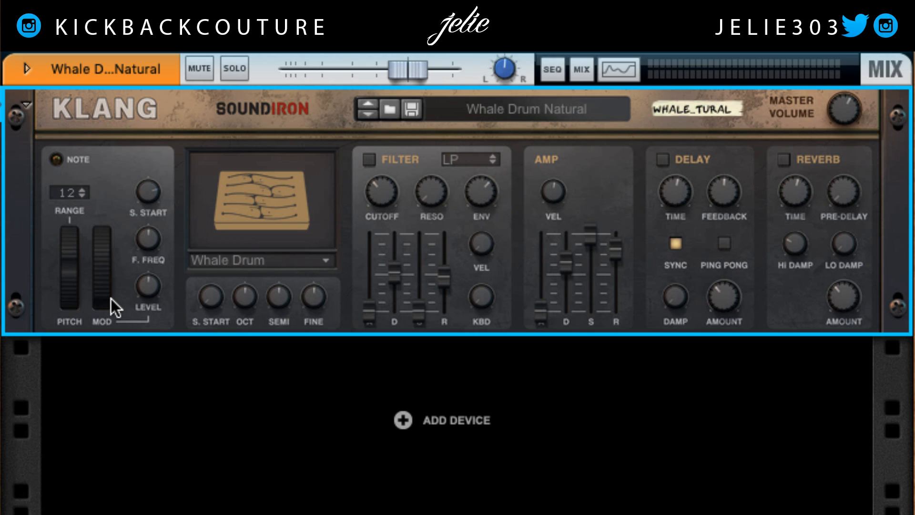
- Audition the modulation wheel by sweeping it up and back down to 0%
{"action": "left_click_drag", "start_coordinate": [99, 298], "coordinate": [93, 135]}
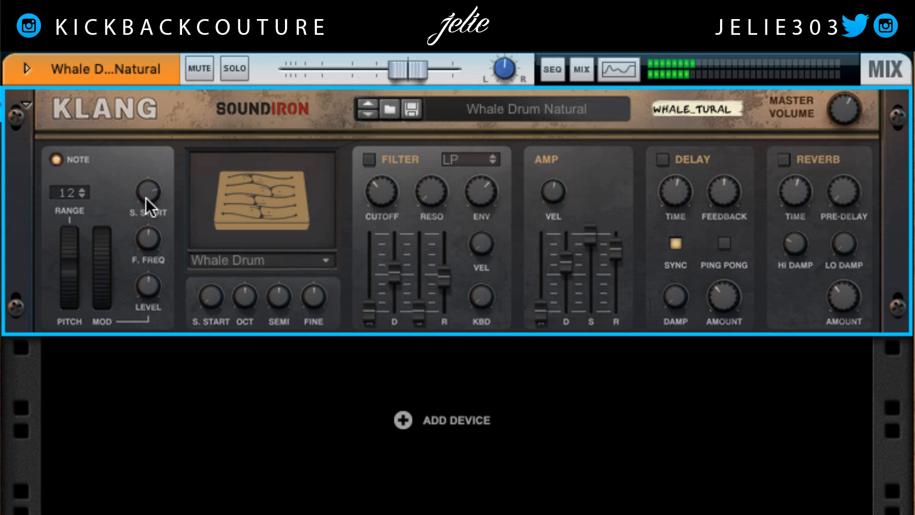
{"action": "left_click_drag", "start_coordinate": [105, 236], "coordinate": [112, 382]}
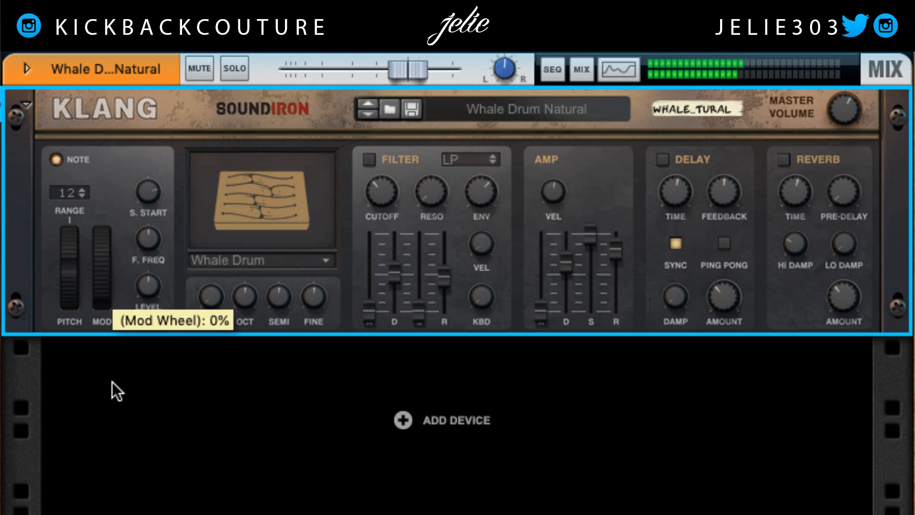
{"action": "left_click", "coordinate": [152, 197], "text": "alt"}
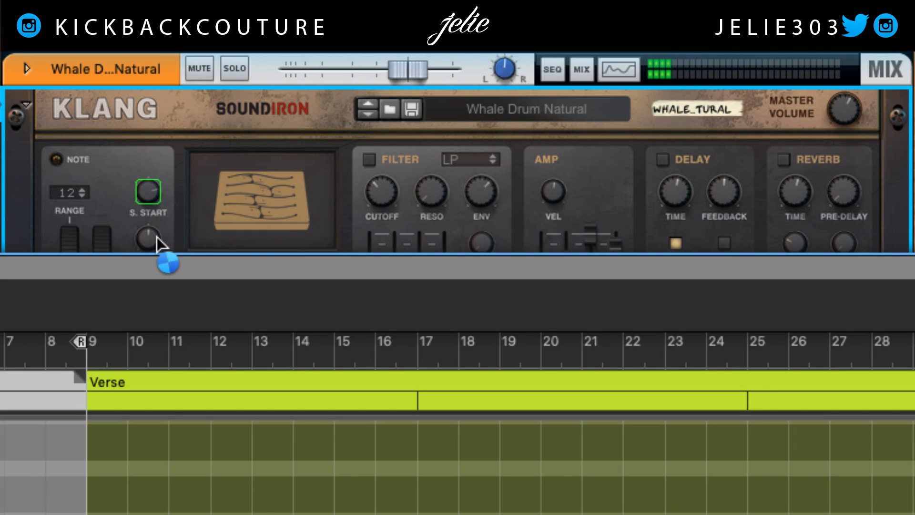
{"action": "left_click_drag", "start_coordinate": [160, 256], "coordinate": [160, 514]}
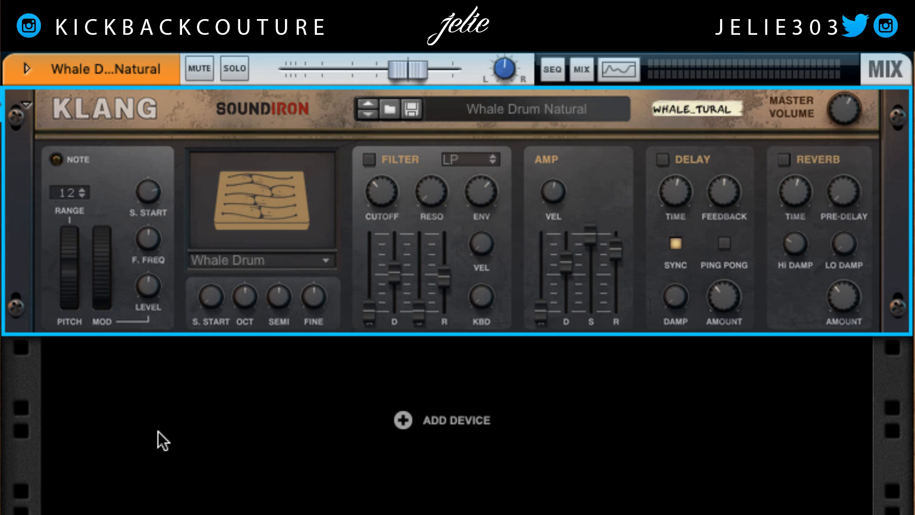
{"action": "scroll", "coordinate": [153, 383], "scroll_direction": "up", "scroll_amount": 1}
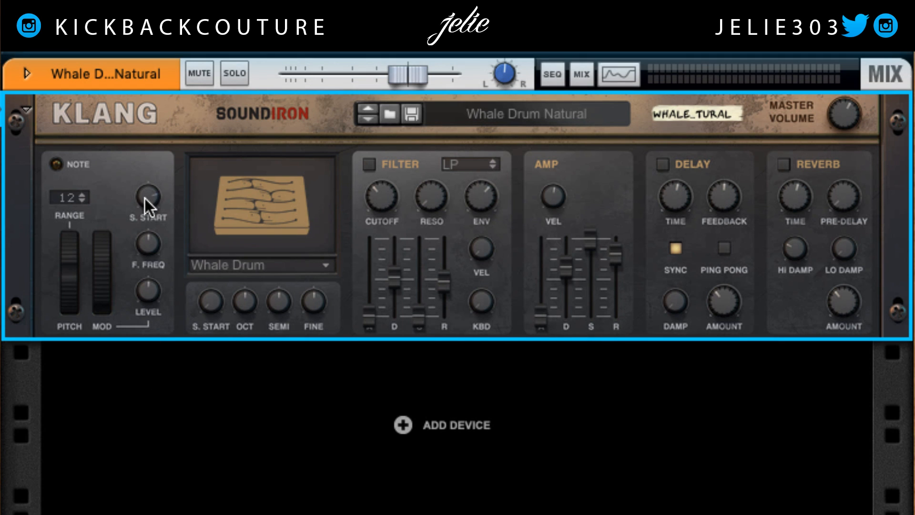
- Set the Mod Wheel to Sample Start amount to 0.0% and deselect the device
{"action": "mouse_move", "coordinate": [146, 198]}
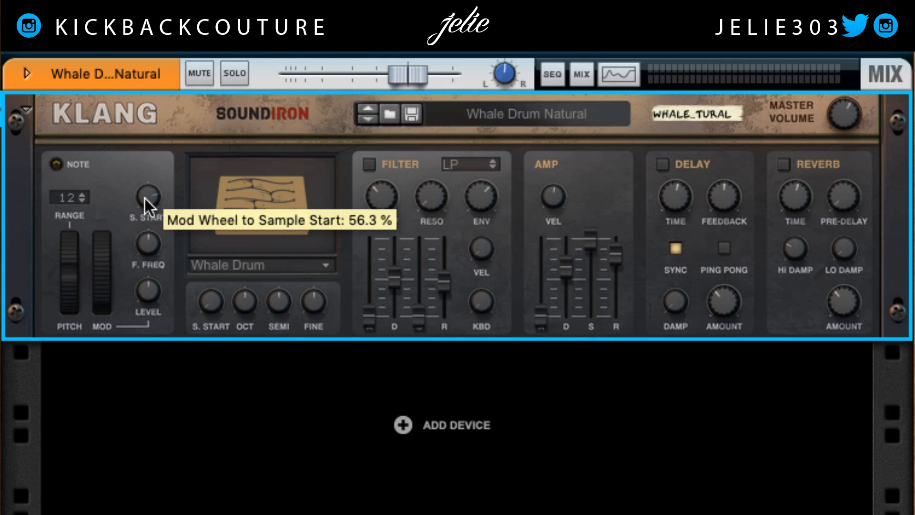
{"action": "left_click_drag", "start_coordinate": [145, 198], "coordinate": [150, 220]}
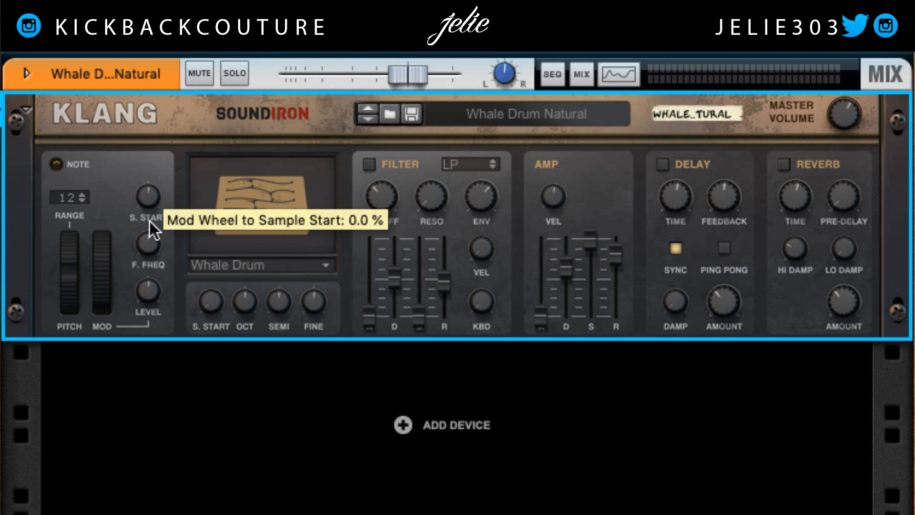
{"action": "left_click", "coordinate": [146, 427]}
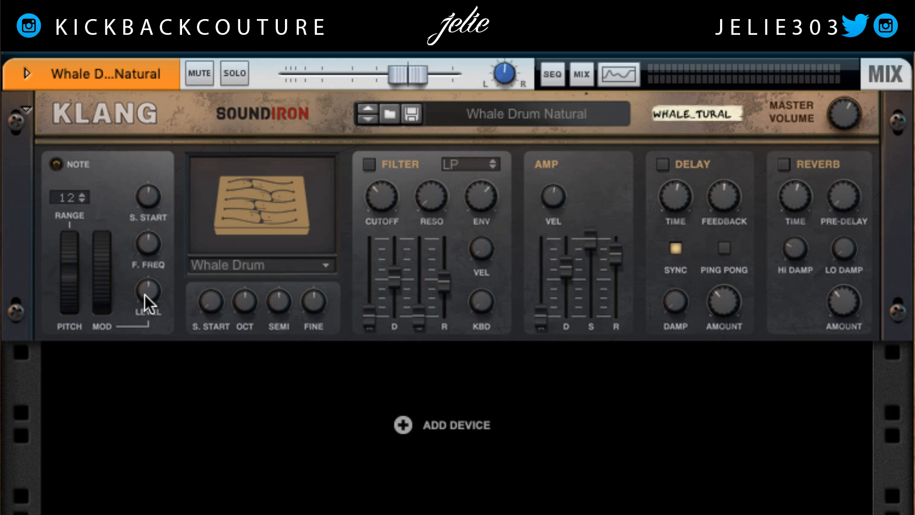
- Try positive and negative mod wheel amounts for Level, sweeping the wheel to hear each one
{"action": "mouse_move", "coordinate": [146, 296]}
{"action": "left_click_drag", "start_coordinate": [145, 295], "coordinate": [91, 185]}
{"action": "mouse_move", "coordinate": [105, 298]}
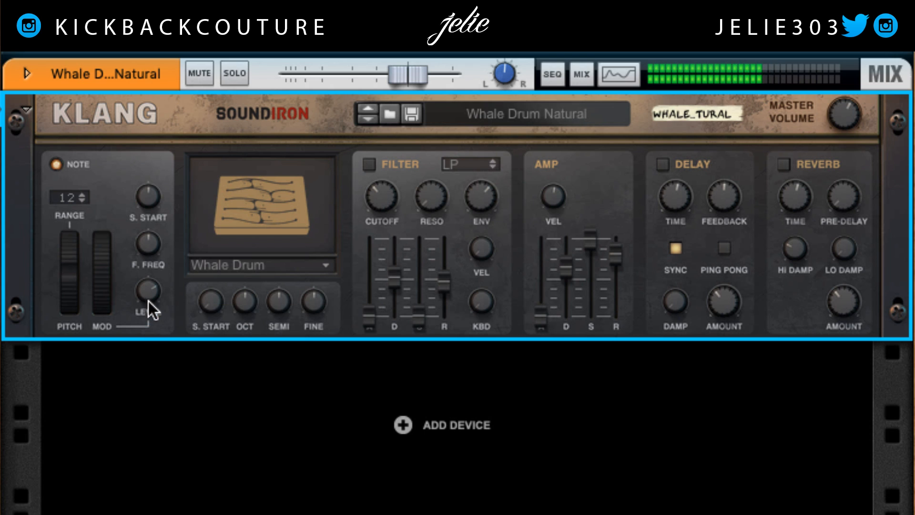
{"action": "left_click_drag", "start_coordinate": [148, 302], "coordinate": [155, 352]}
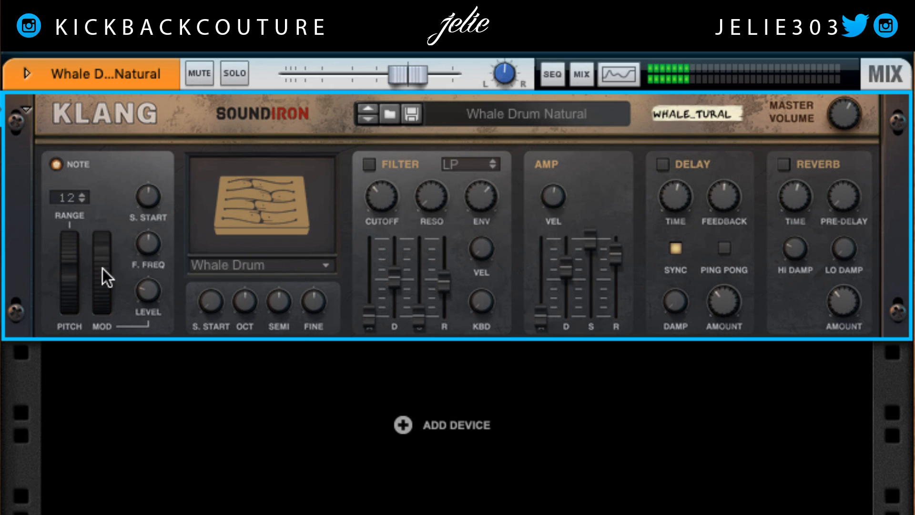
{"action": "left_click_drag", "start_coordinate": [102, 268], "coordinate": [103, 336]}
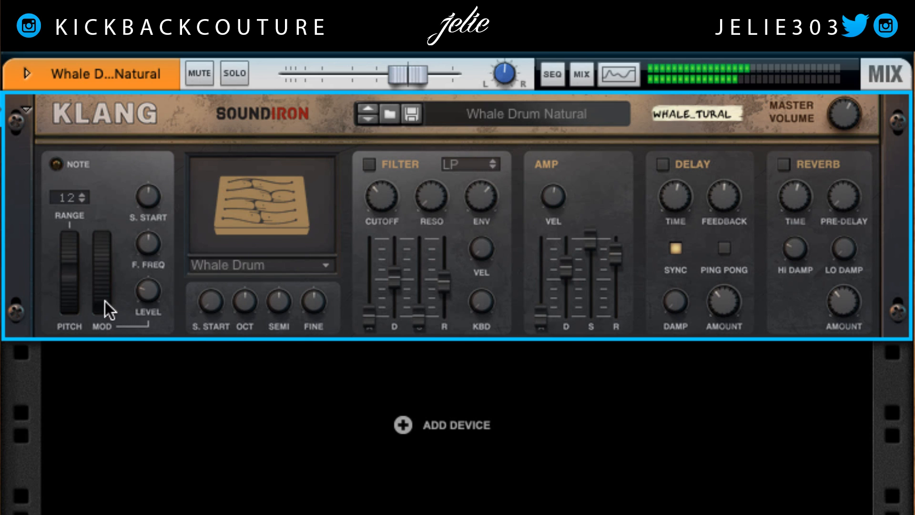
{"action": "left_click_drag", "start_coordinate": [106, 301], "coordinate": [114, 343]}
- Turn on the filter and try a positive mod wheel amount for filter cutoff, sweeping the wheel between 0% and 100%
{"action": "mouse_move", "coordinate": [151, 249]}
{"action": "left_click", "coordinate": [371, 166]}
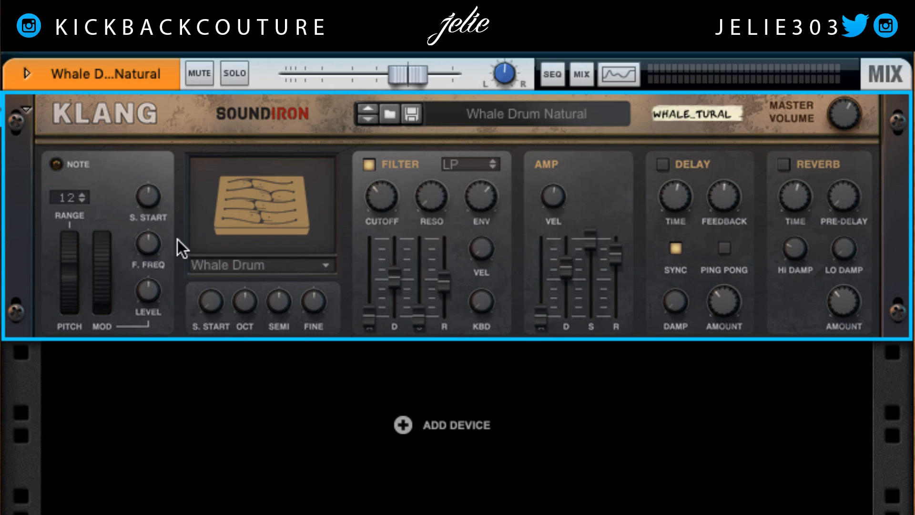
{"action": "mouse_move", "coordinate": [150, 249]}
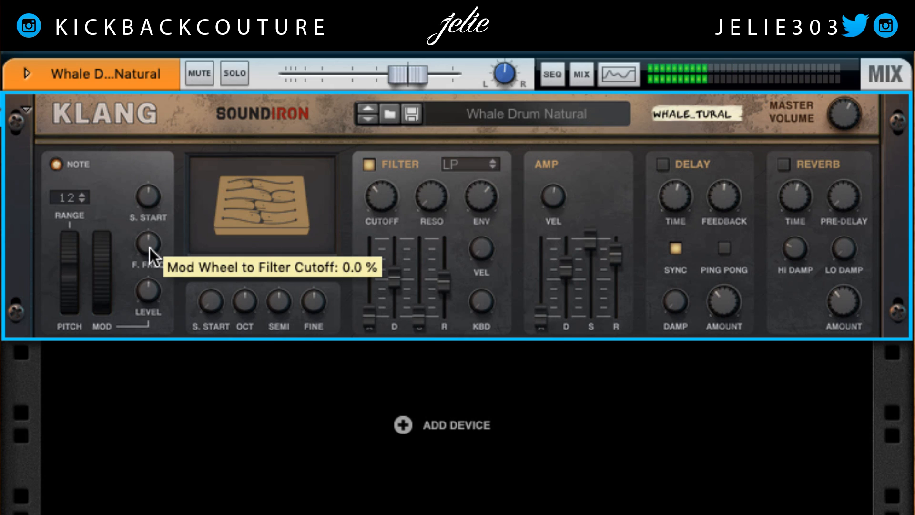
{"action": "left_click_drag", "start_coordinate": [150, 247], "coordinate": [142, 234]}
{"action": "mouse_move", "coordinate": [101, 302]}
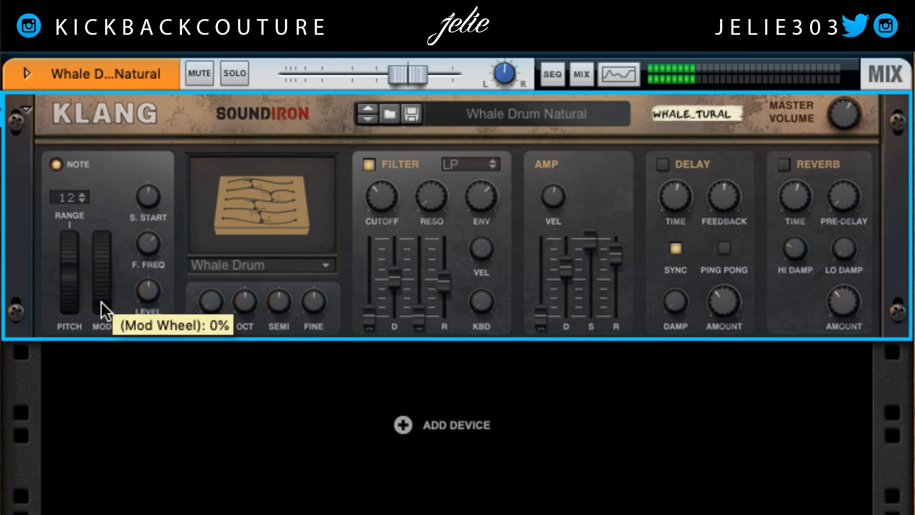
{"action": "left_click_drag", "start_coordinate": [101, 303], "coordinate": [91, 204]}
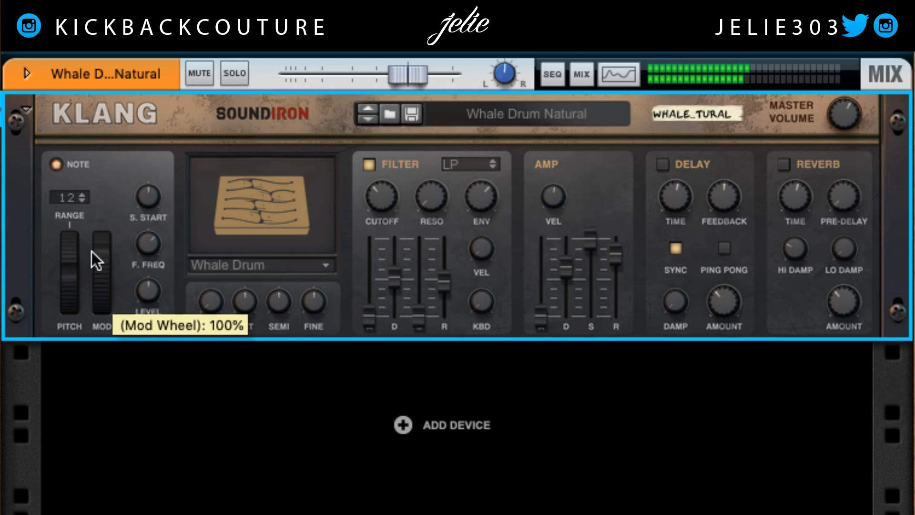
{"action": "left_click_drag", "start_coordinate": [91, 250], "coordinate": [63, 206]}
{"action": "left_click_drag", "start_coordinate": [64, 204], "coordinate": [63, 345]}
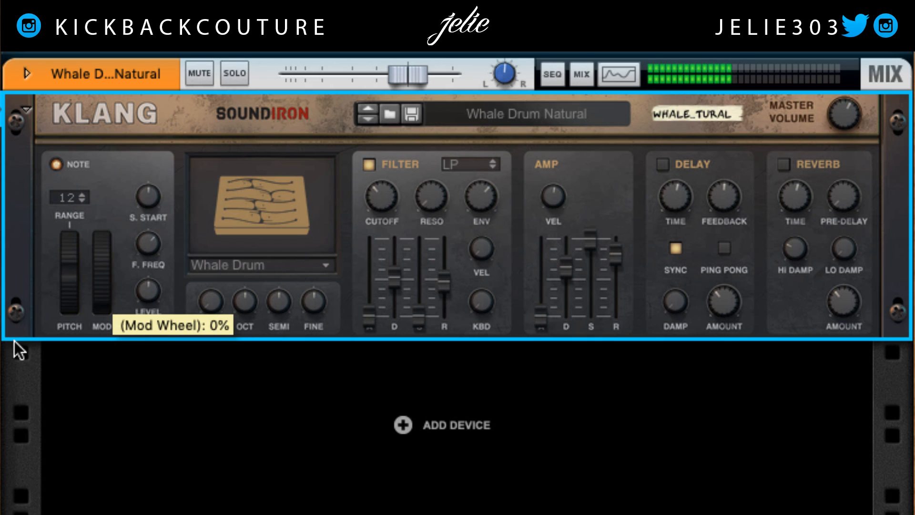
{"action": "left_click_drag", "start_coordinate": [152, 247], "coordinate": [92, 289]}
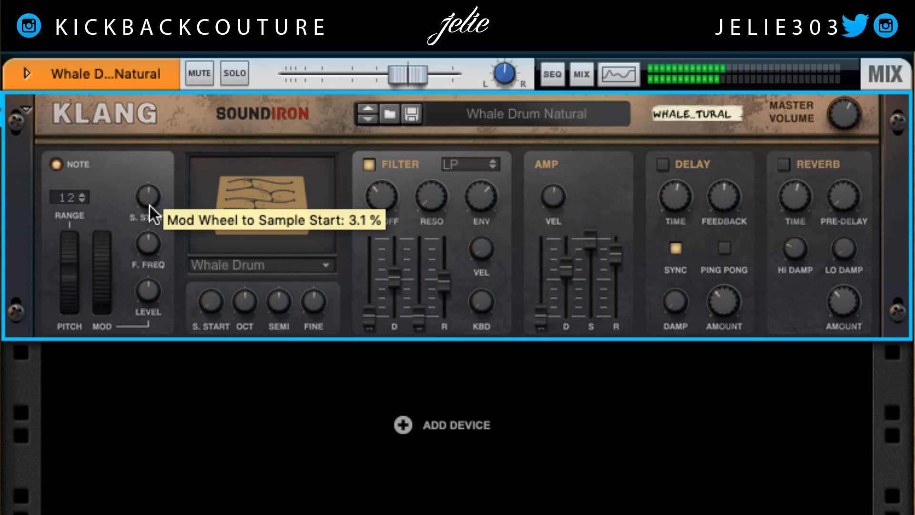
- Try a Mod Wheel to Sample Start amount of 40.6% and a lower one, sweeping the mod wheel for each
{"action": "left_click_drag", "start_coordinate": [145, 200], "coordinate": [140, 188]}
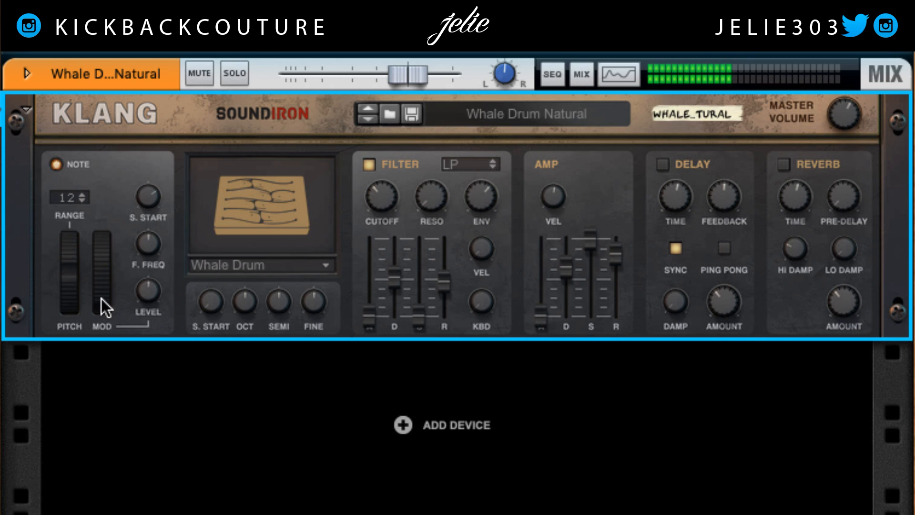
{"action": "left_click_drag", "start_coordinate": [99, 307], "coordinate": [88, 188]}
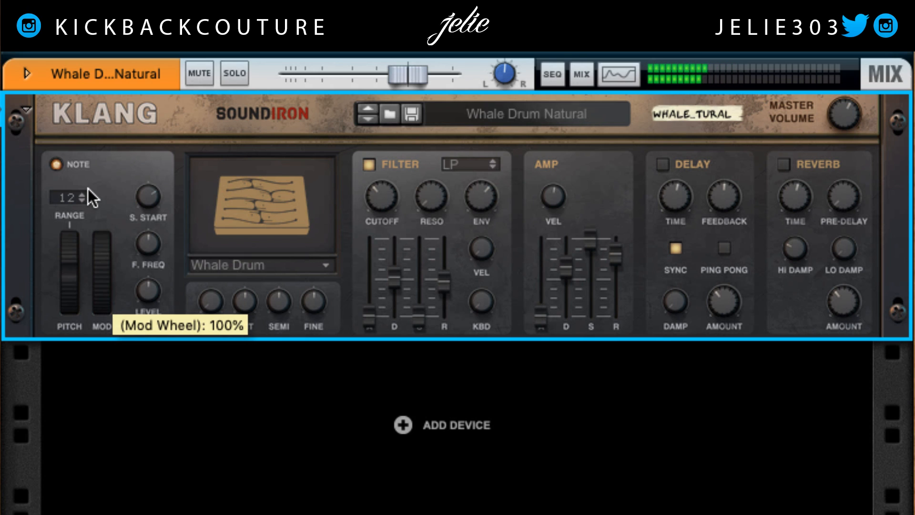
{"action": "mouse_move", "coordinate": [141, 197]}
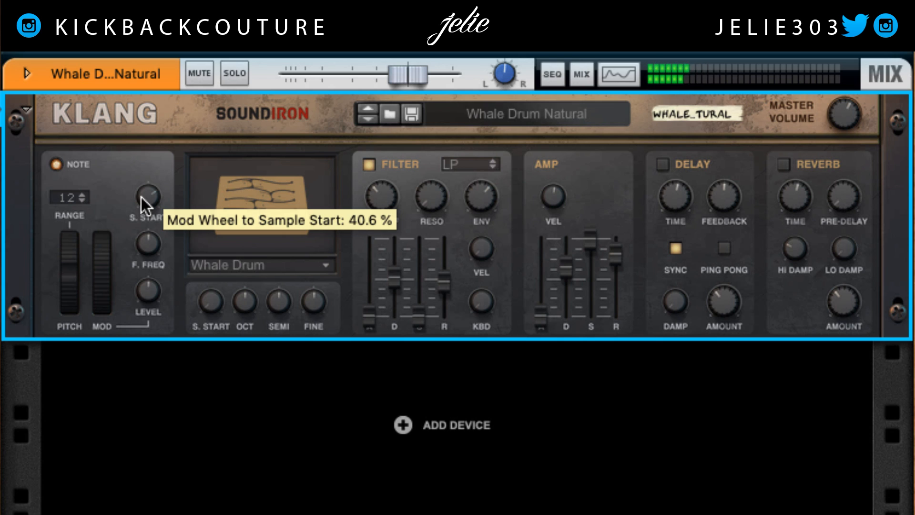
{"action": "left_click_drag", "start_coordinate": [146, 199], "coordinate": [151, 260]}
{"action": "left_click_drag", "start_coordinate": [106, 287], "coordinate": [115, 352]}
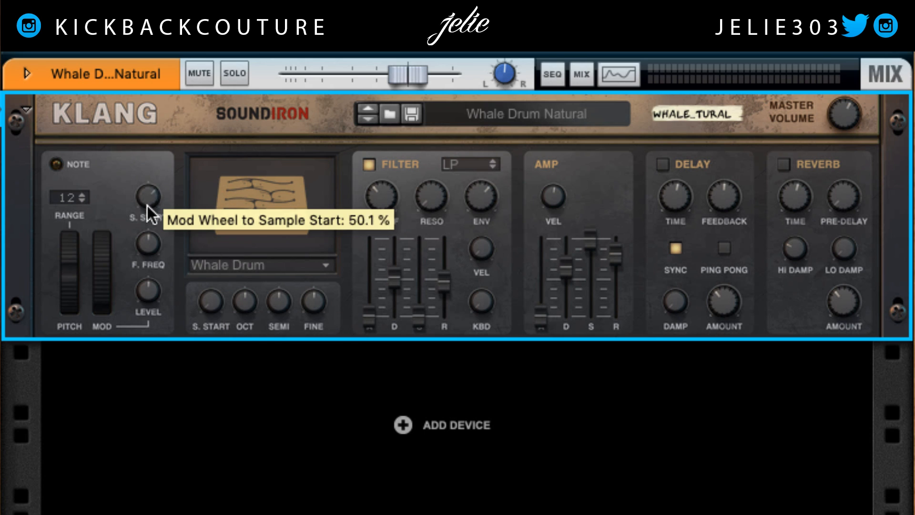
- Sweep the mod wheel's sample start amount to 100.0% and its filter cutoff amount to -100.0%
{"action": "left_click_drag", "start_coordinate": [148, 206], "coordinate": [165, 358]}
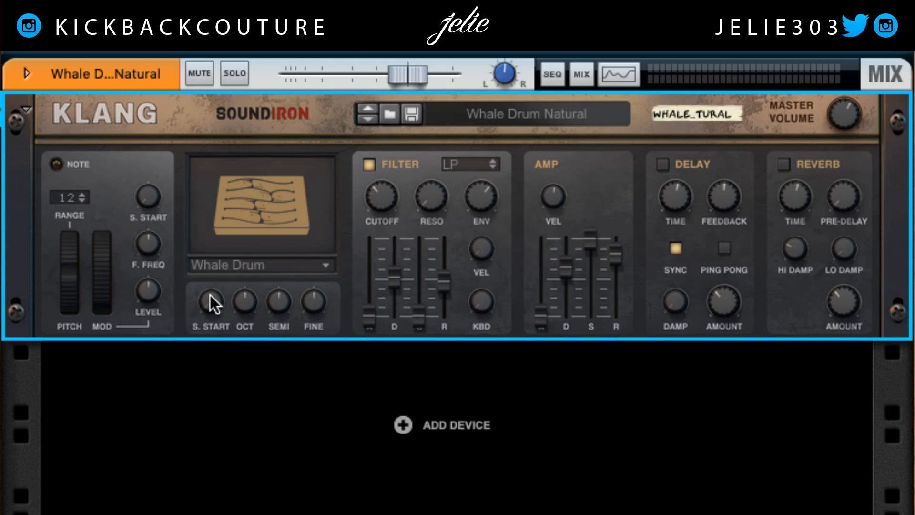
{"action": "left_click_drag", "start_coordinate": [217, 301], "coordinate": [214, 150]}
{"action": "left_click_drag", "start_coordinate": [151, 204], "coordinate": [142, 74]}
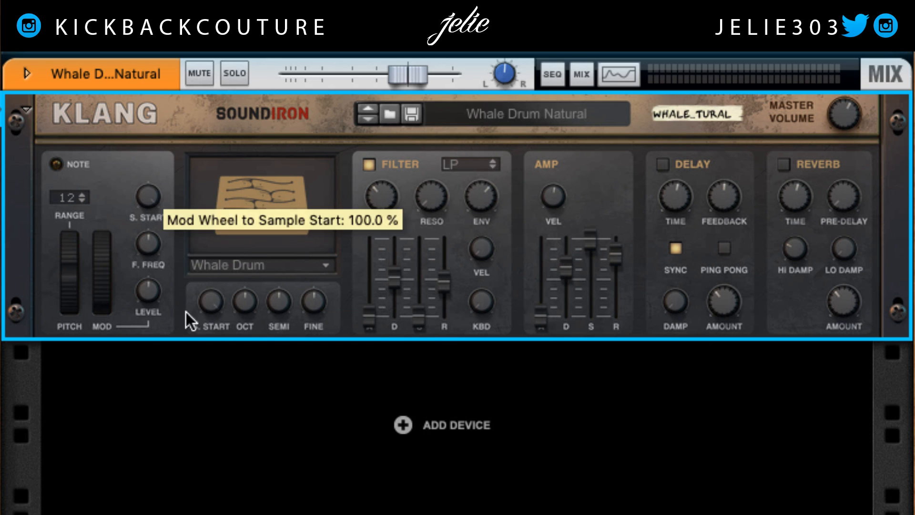
{"action": "mouse_move", "coordinate": [209, 286]}
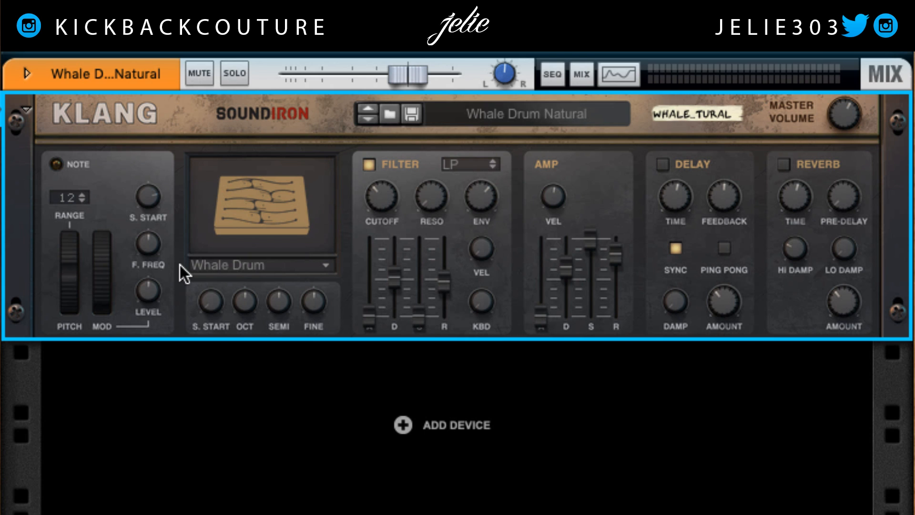
{"action": "left_click_drag", "start_coordinate": [145, 238], "coordinate": [173, 313]}
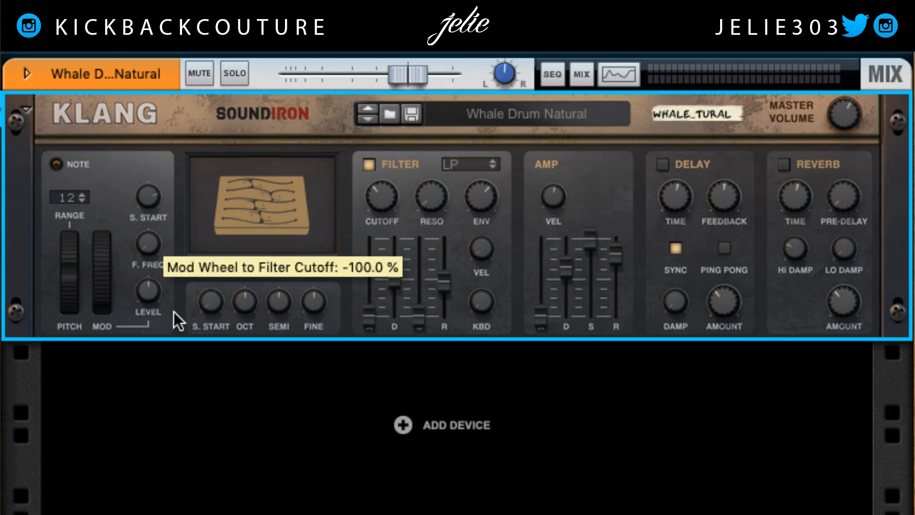
- Lower the filter cutoff to 20.00 Hz and undo the accidental reordering of the rack devices
{"action": "left_click_drag", "start_coordinate": [384, 190], "coordinate": [409, 286]}
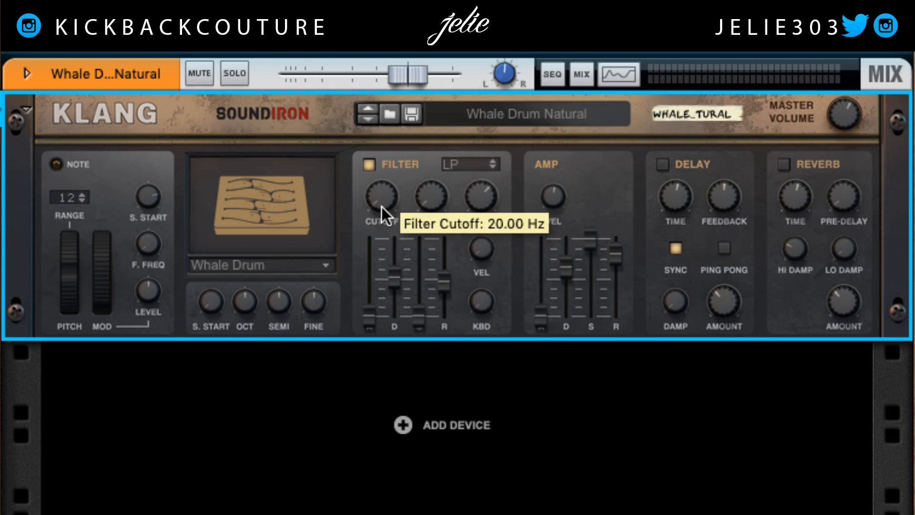
{"action": "mouse_move", "coordinate": [158, 239]}
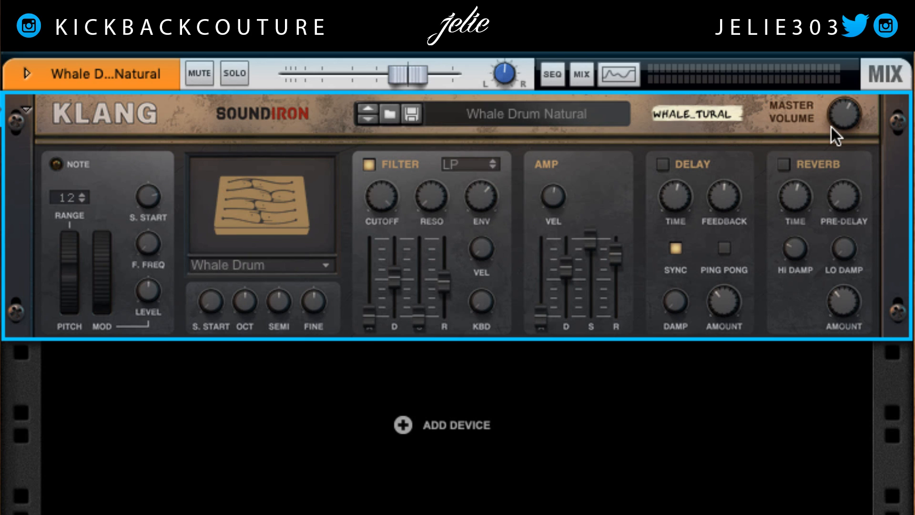
{"action": "mouse_move", "coordinate": [840, 120]}
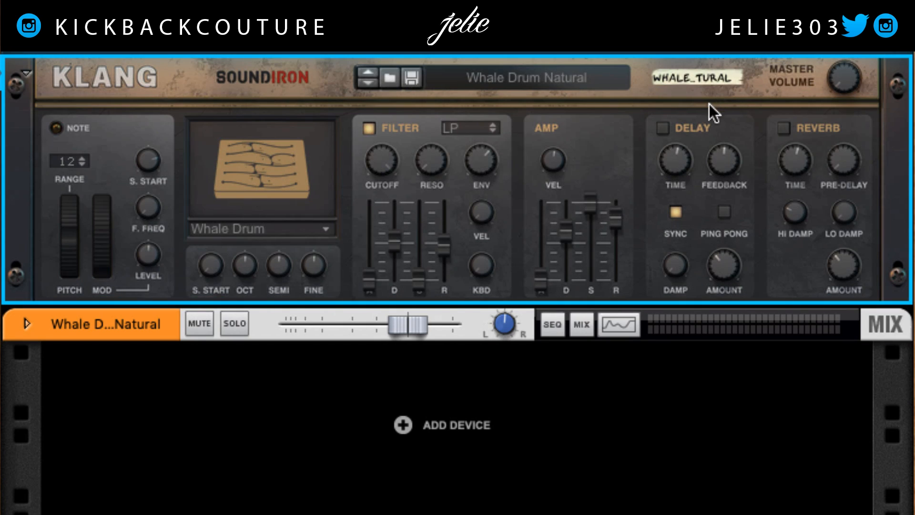
{"action": "key", "text": "super+z"}
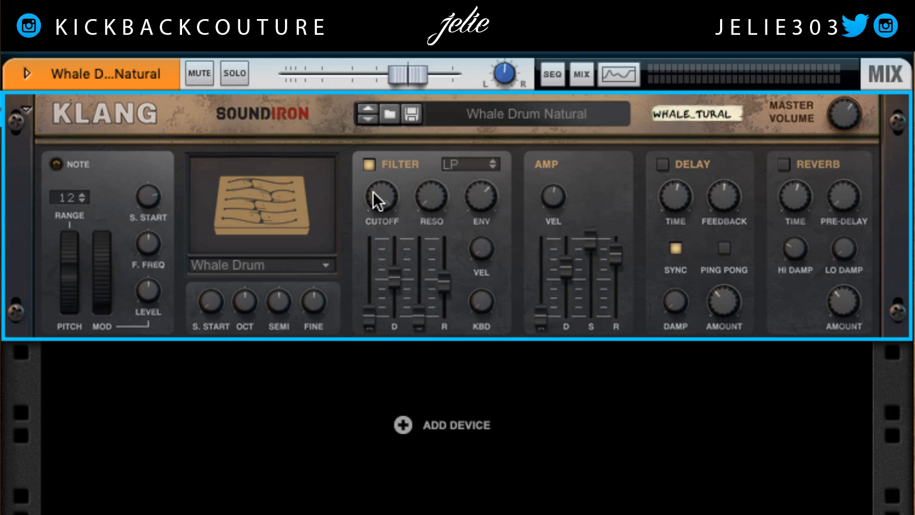
{"action": "left_click", "coordinate": [236, 420]}
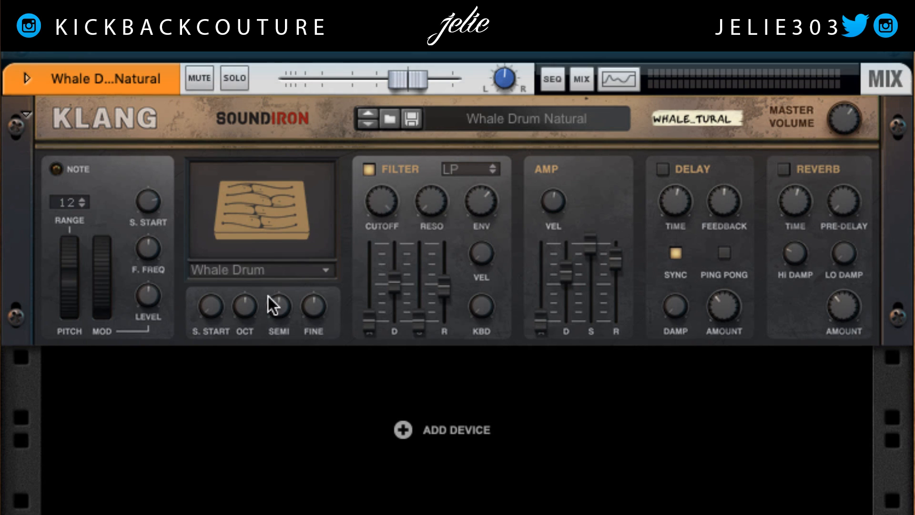
- Audition the Alto Glockenspiel, Bamblong and Circle Bells Mallets sounds one after another in the instrument's sound selector
{"action": "left_click", "coordinate": [246, 222]}
{"action": "left_click", "coordinate": [261, 272]}
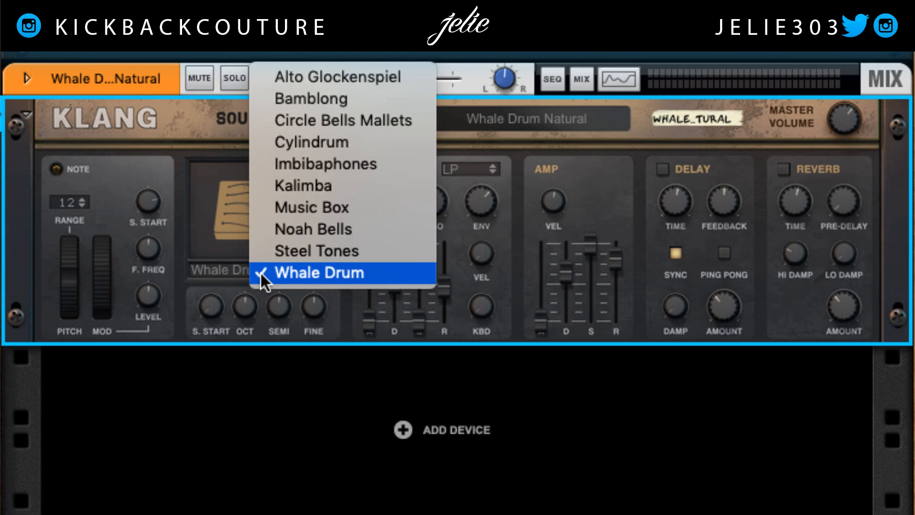
{"action": "left_click", "coordinate": [386, 83]}
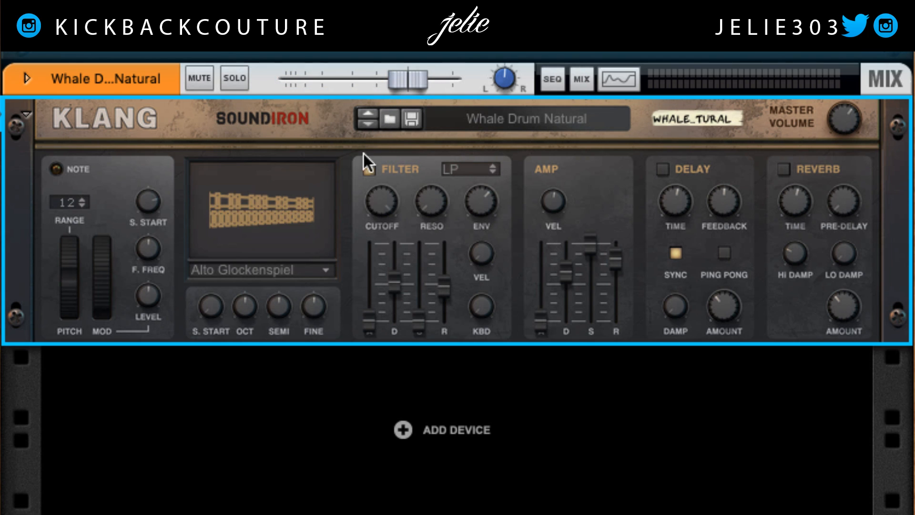
{"action": "left_click", "coordinate": [313, 269]}
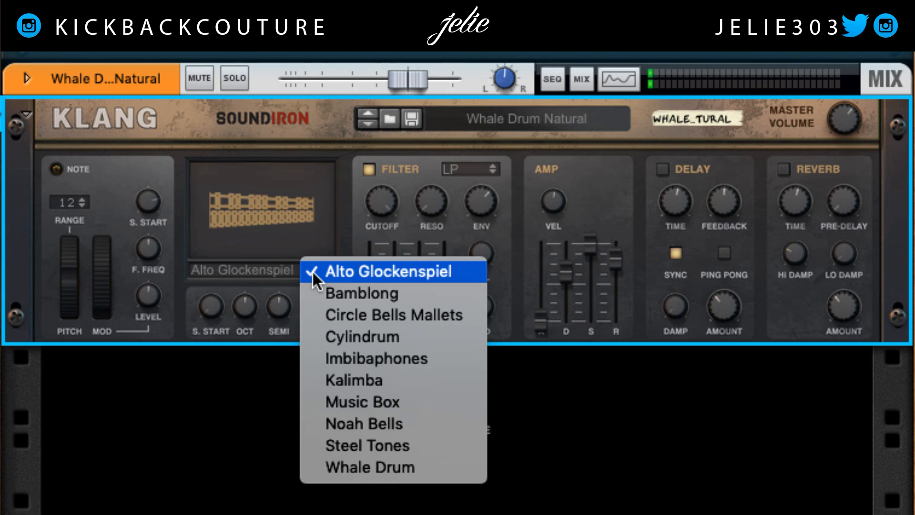
{"action": "left_click", "coordinate": [345, 292]}
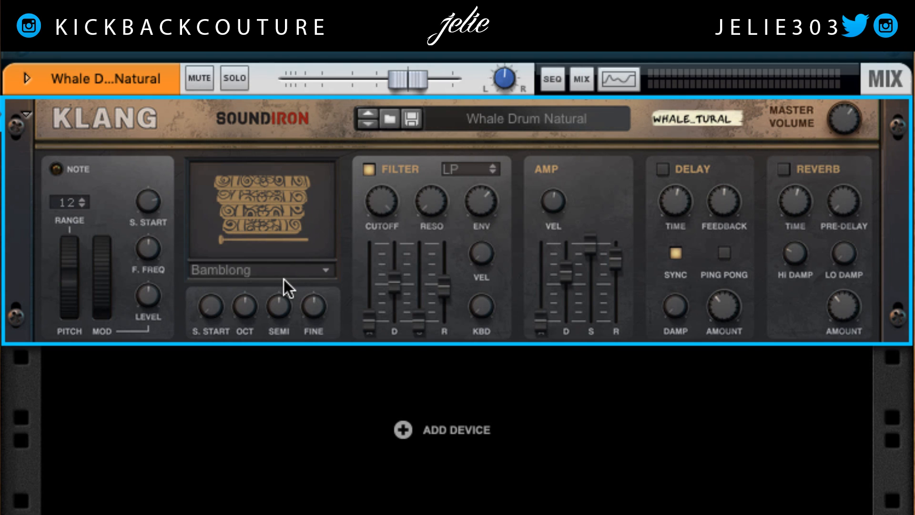
{"action": "left_click", "coordinate": [272, 273]}
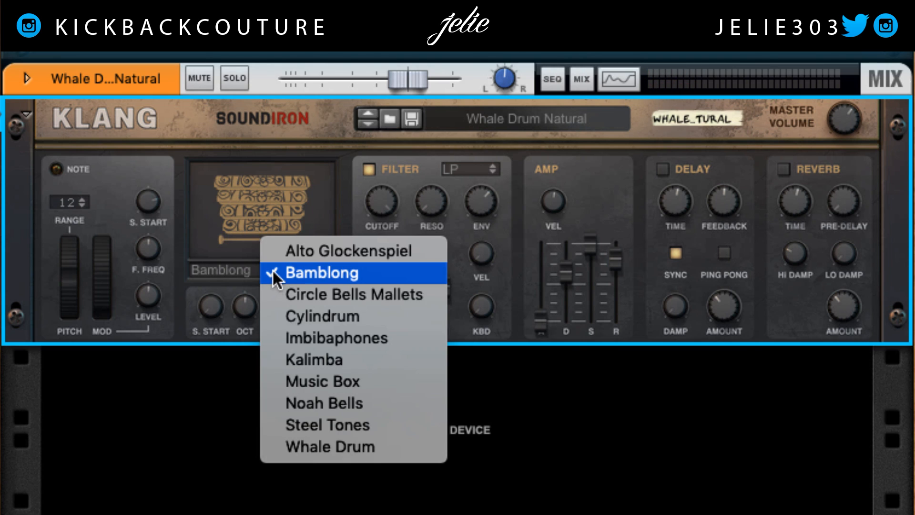
{"action": "left_click", "coordinate": [282, 292]}
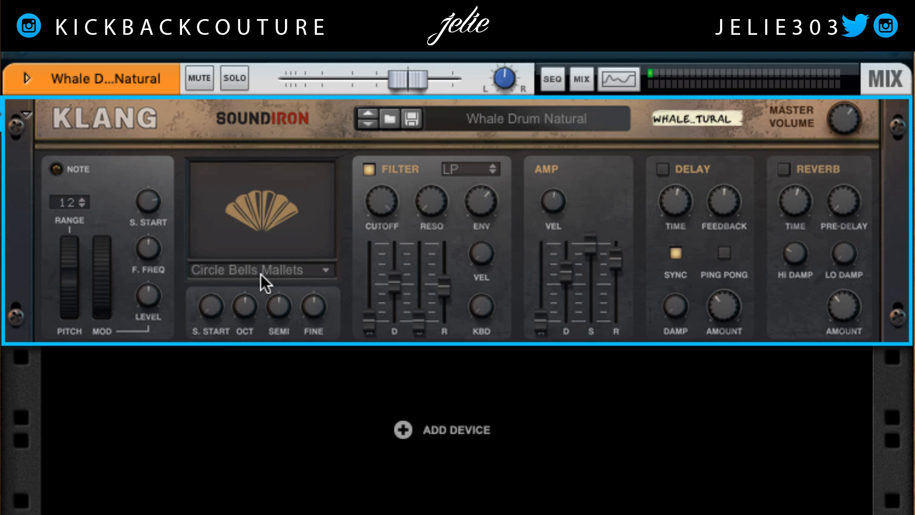
- Audition the Cylindrum, Imbibaphones and Kalimba sounds one after another
{"action": "left_click", "coordinate": [261, 274]}
{"action": "left_click", "coordinate": [267, 293]}
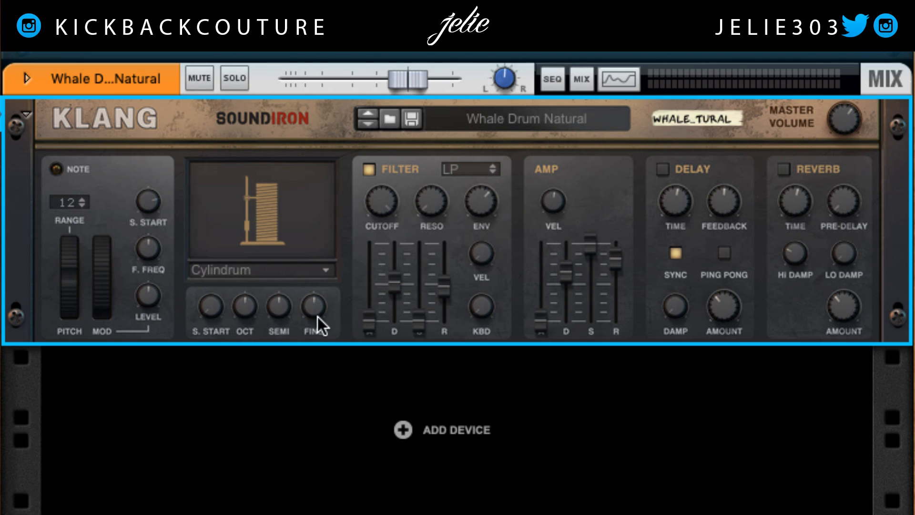
{"action": "left_click", "coordinate": [261, 270]}
{"action": "left_click", "coordinate": [270, 287]}
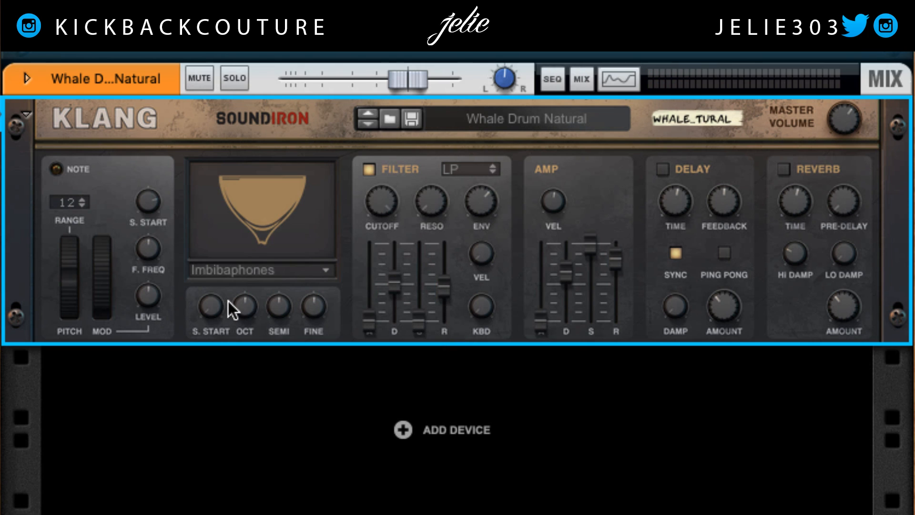
{"action": "left_click", "coordinate": [239, 274]}
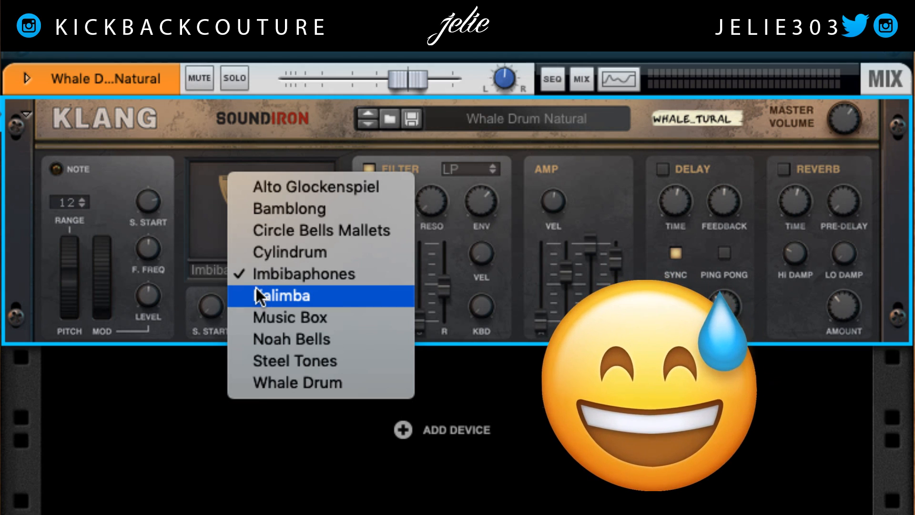
{"action": "left_click", "coordinate": [256, 294]}
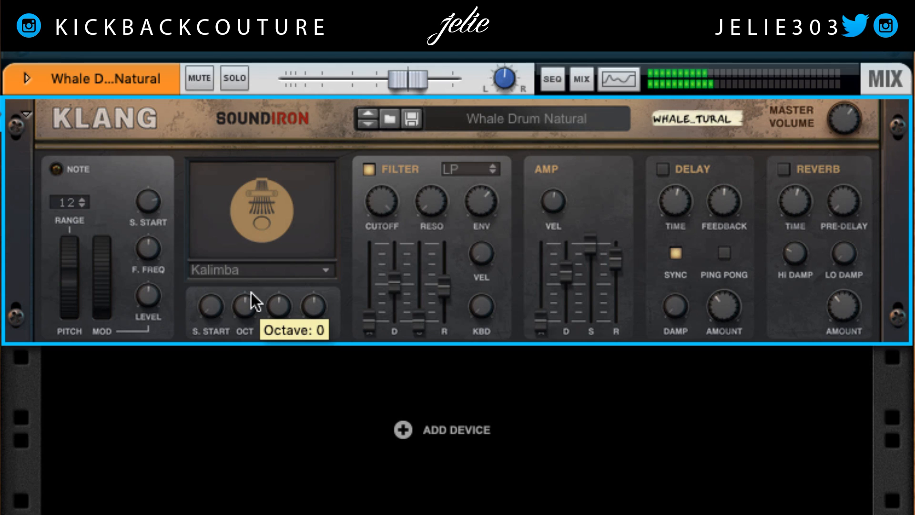
- Audition the Music Box, Noah Bells and Steel Tones sounds, ending back on Whale Drum
{"action": "left_click", "coordinate": [247, 276]}
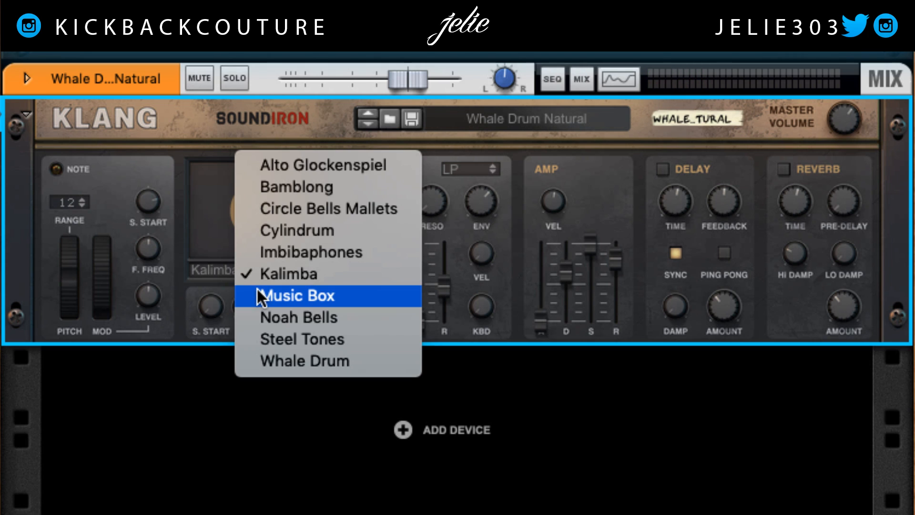
{"action": "left_click", "coordinate": [257, 290]}
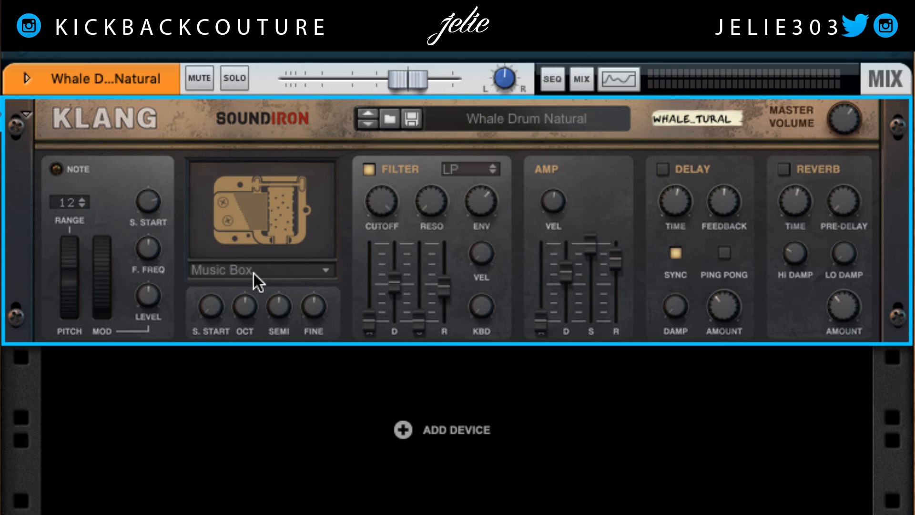
{"action": "left_click", "coordinate": [253, 273]}
{"action": "left_click", "coordinate": [263, 289]}
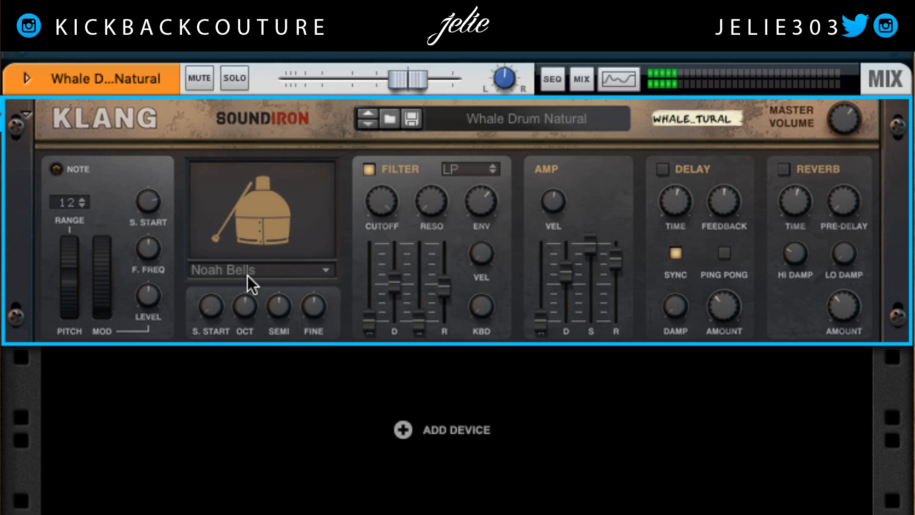
{"action": "left_click", "coordinate": [248, 275]}
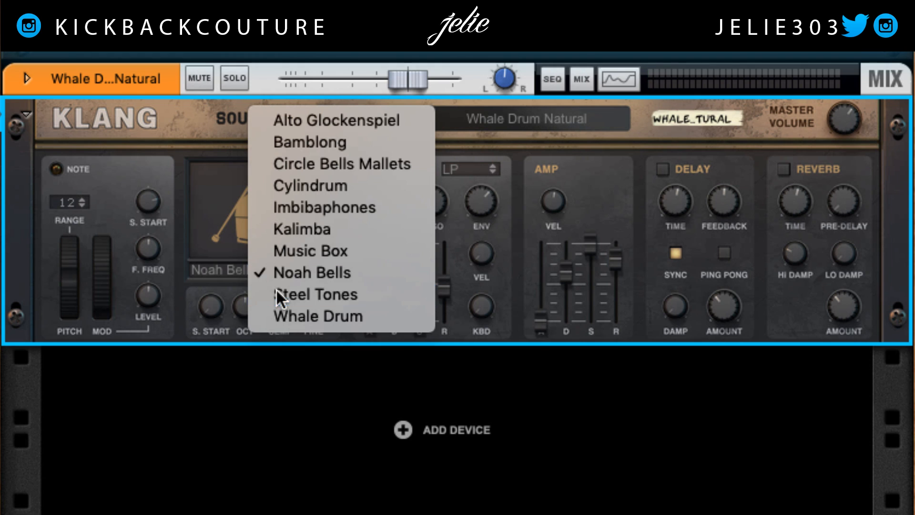
{"action": "left_click", "coordinate": [277, 291]}
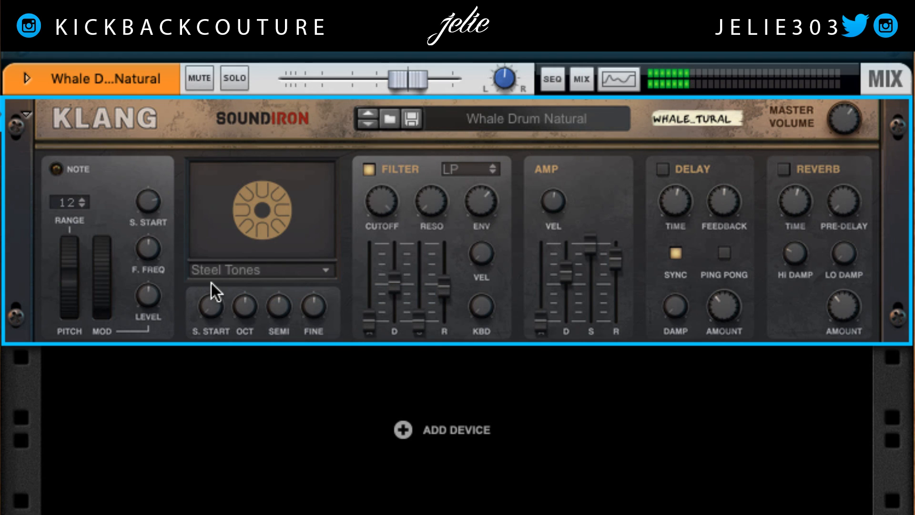
{"action": "left_click", "coordinate": [217, 271]}
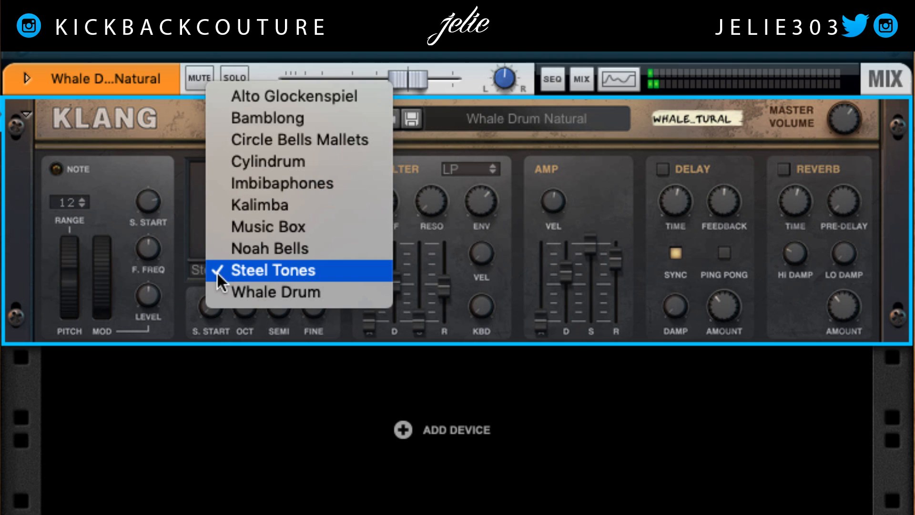
{"action": "left_click", "coordinate": [224, 285]}
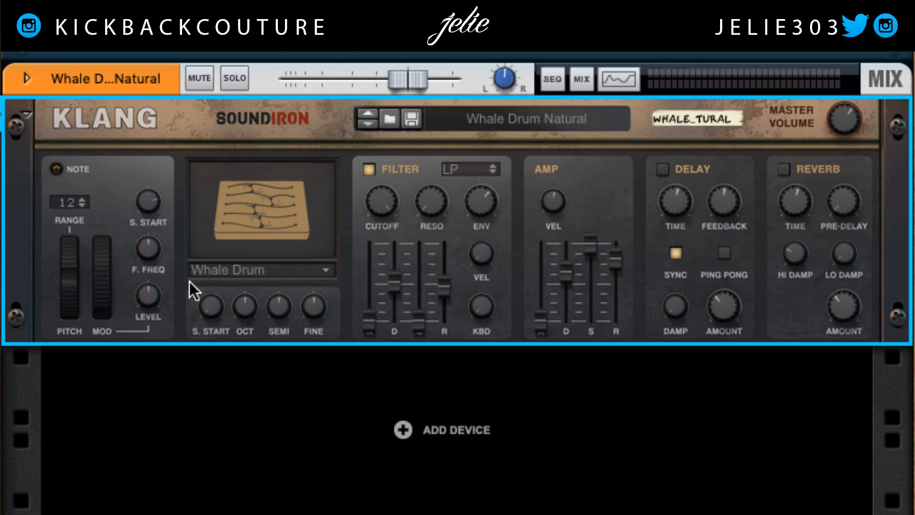
- Try out the sample start and octave controls of the Whale Drum sound, returning both to 0
{"action": "mouse_move", "coordinate": [225, 310]}
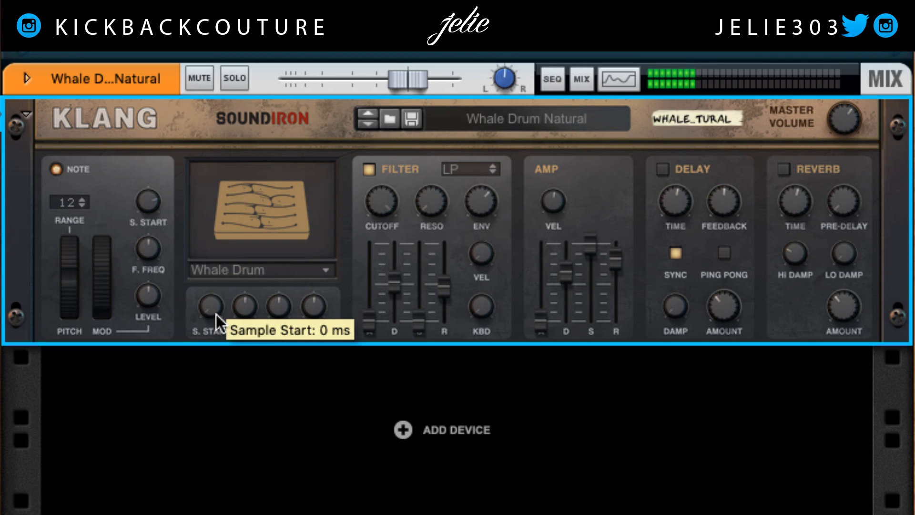
{"action": "left_click_drag", "start_coordinate": [213, 310], "coordinate": [258, 352]}
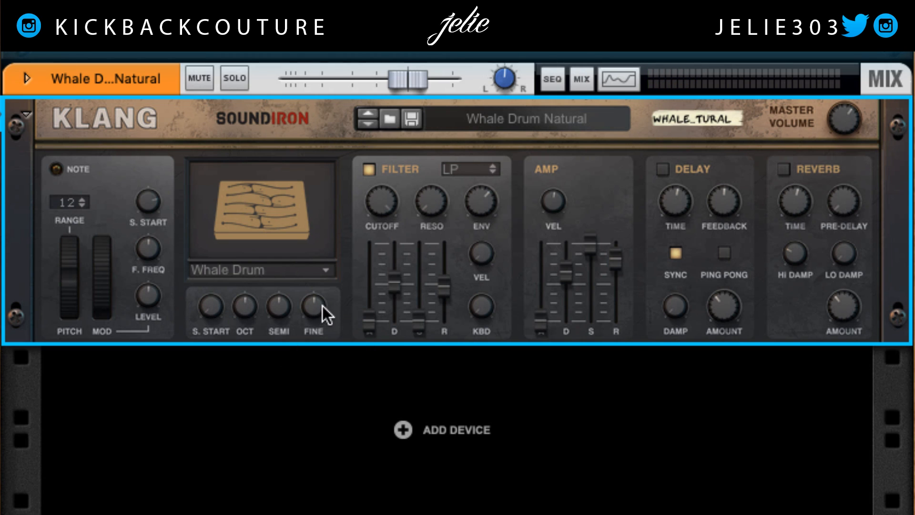
{"action": "mouse_move", "coordinate": [247, 316]}
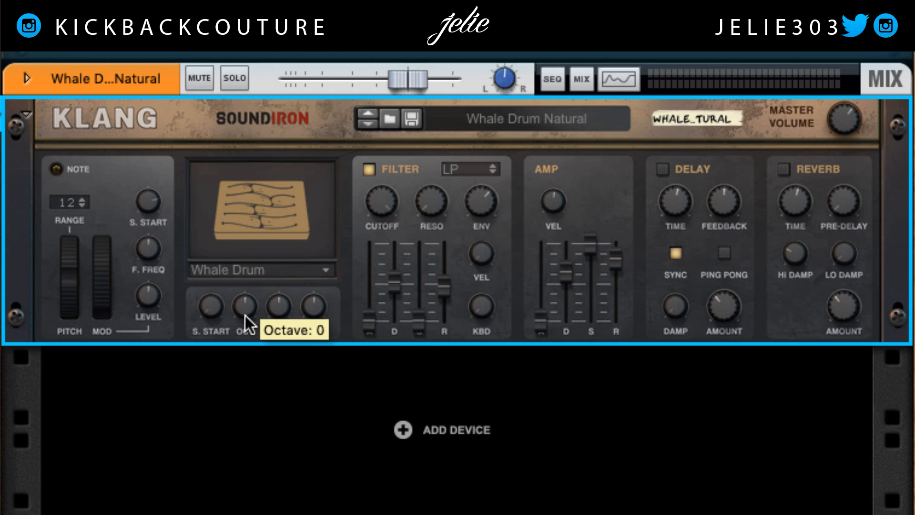
{"action": "left_click_drag", "start_coordinate": [245, 315], "coordinate": [237, 344]}
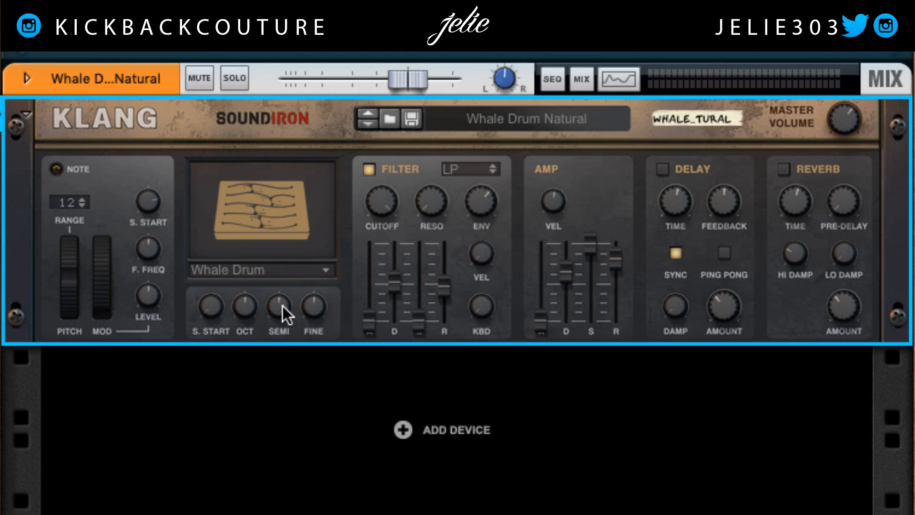
- Try a semitone tuning of 12 and sweep the fine tuning, returning both to 0
{"action": "left_click_drag", "start_coordinate": [282, 305], "coordinate": [280, 224]}
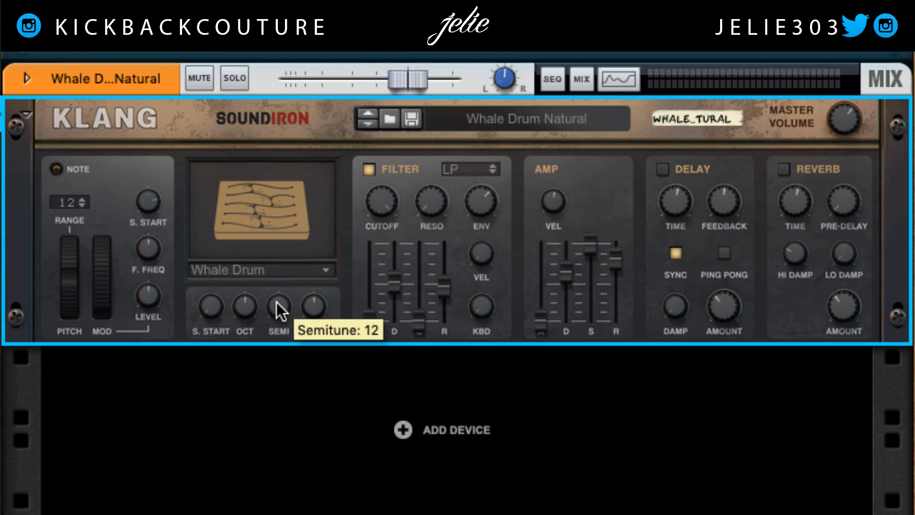
{"action": "left_click_drag", "start_coordinate": [286, 310], "coordinate": [277, 366]}
{"action": "mouse_move", "coordinate": [315, 306]}
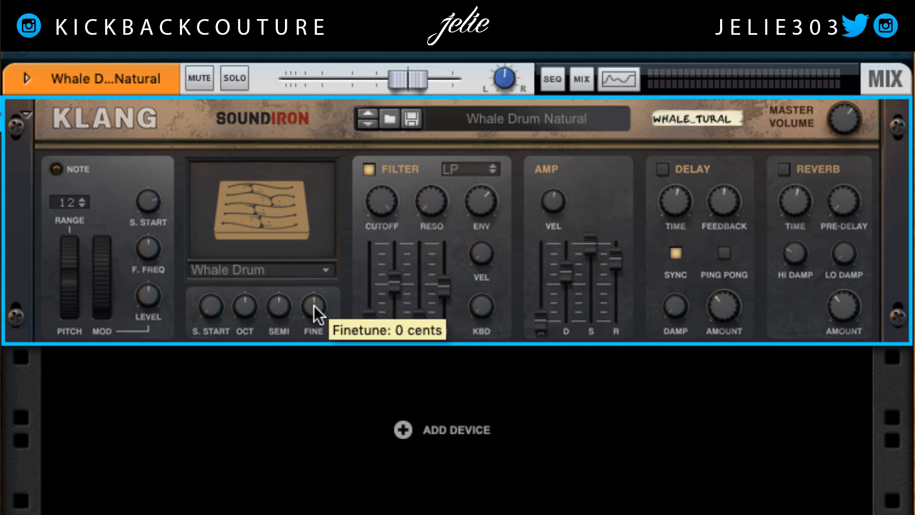
{"action": "left_click_drag", "start_coordinate": [317, 308], "coordinate": [313, 227]}
{"action": "left_click_drag", "start_coordinate": [312, 263], "coordinate": [291, 332]}
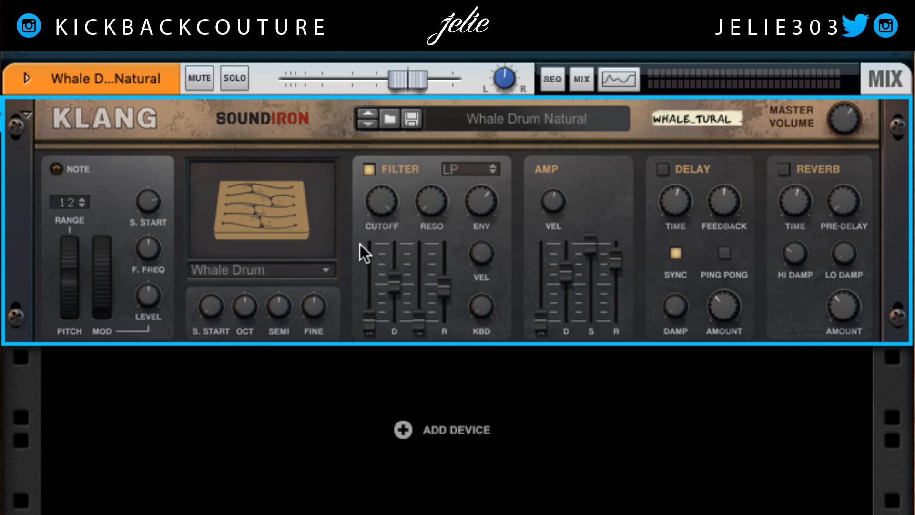
- Switch the filter off and on again and view the available filter types, keeping LP
{"action": "left_click", "coordinate": [370, 170]}
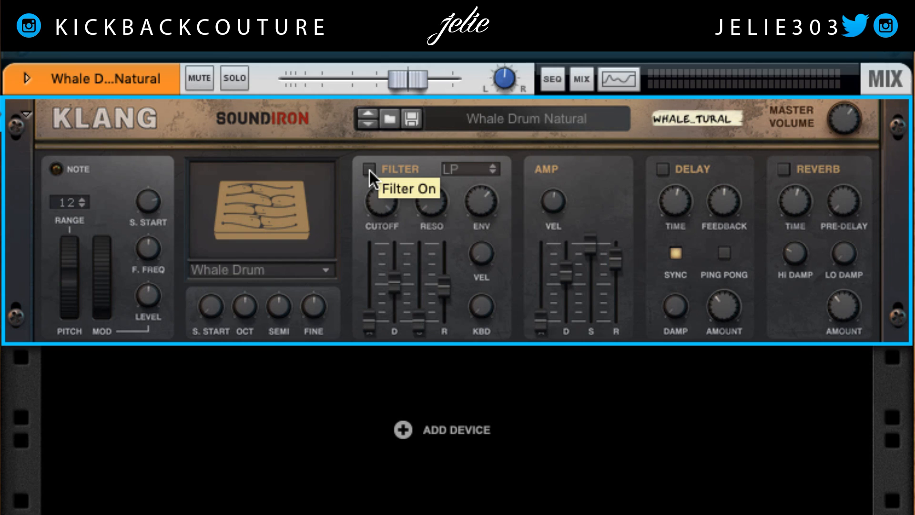
{"action": "left_click", "coordinate": [369, 170]}
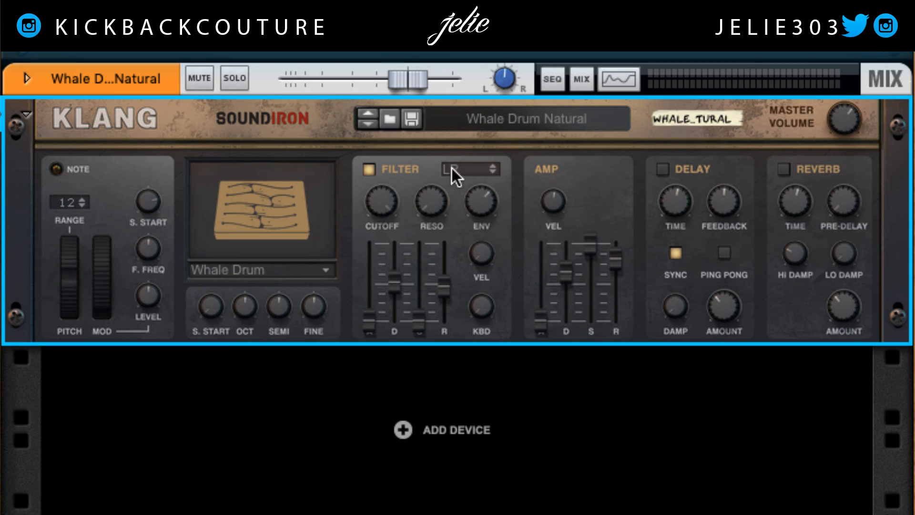
{"action": "left_click", "coordinate": [452, 169]}
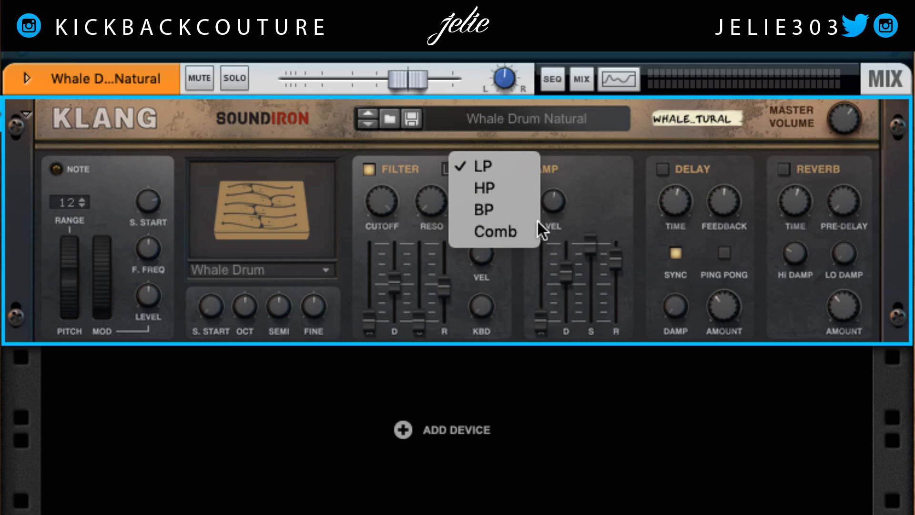
{"action": "left_click", "coordinate": [359, 245]}
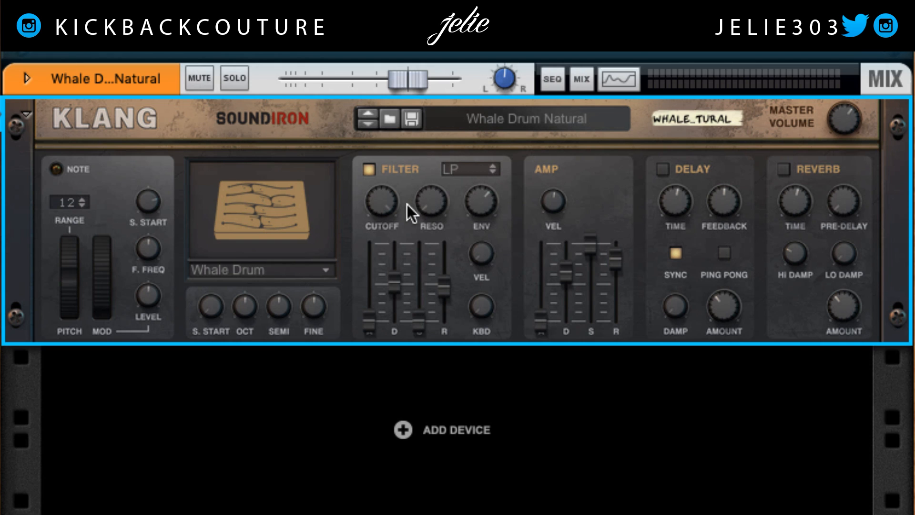
- Set the filter cutoff to about 1.38 kHz and raise the resonance, sweeping the cutoff to hear the combination
{"action": "left_click_drag", "start_coordinate": [380, 203], "coordinate": [378, 233]}
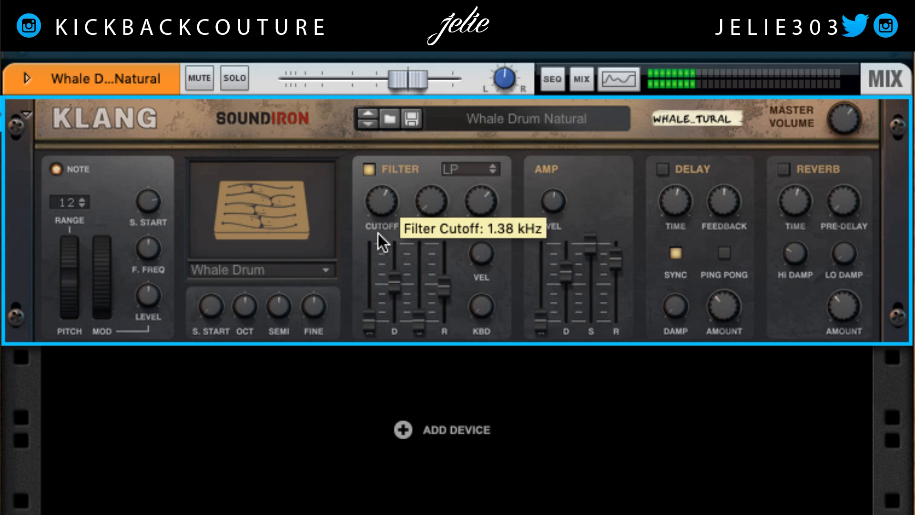
{"action": "left_click_drag", "start_coordinate": [431, 200], "coordinate": [455, 138]}
{"action": "mouse_move", "coordinate": [374, 210]}
{"action": "left_mouse_down"}
{"action": "mouse_move", "coordinate": [376, 193]}
{"action": "mouse_move", "coordinate": [381, 239]}
{"action": "mouse_move", "coordinate": [382, 215]}
{"action": "left_mouse_up"}
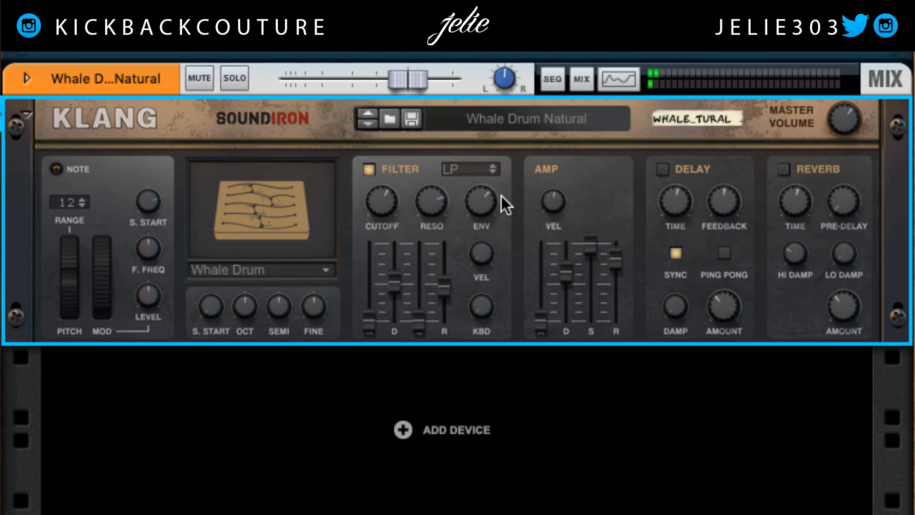
- Try out the filter's velocity and key follow amounts, raising each and bringing the velocity back down
{"action": "mouse_move", "coordinate": [485, 201]}
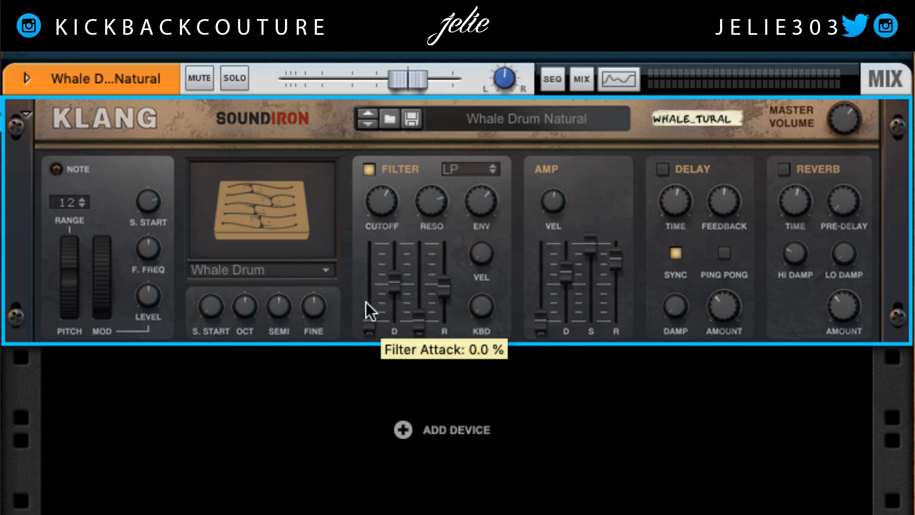
{"action": "mouse_move", "coordinate": [479, 260]}
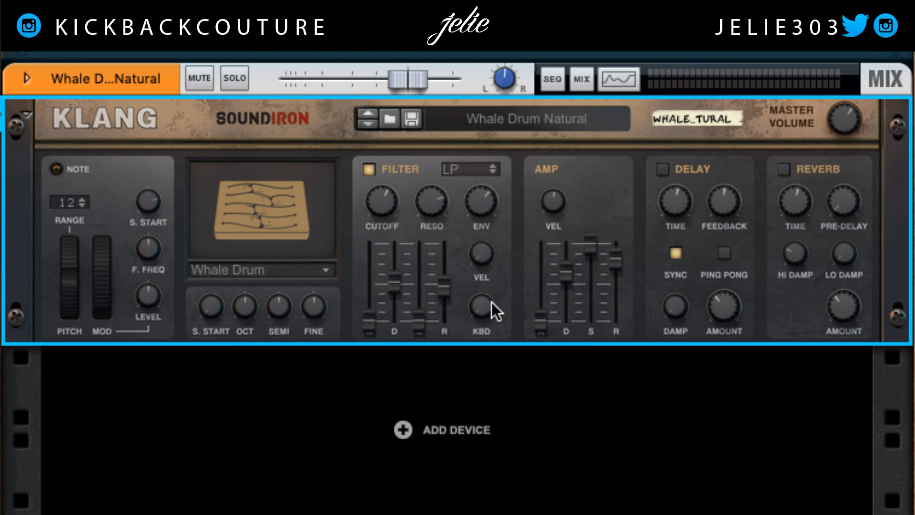
{"action": "left_click_drag", "start_coordinate": [484, 254], "coordinate": [503, 92]}
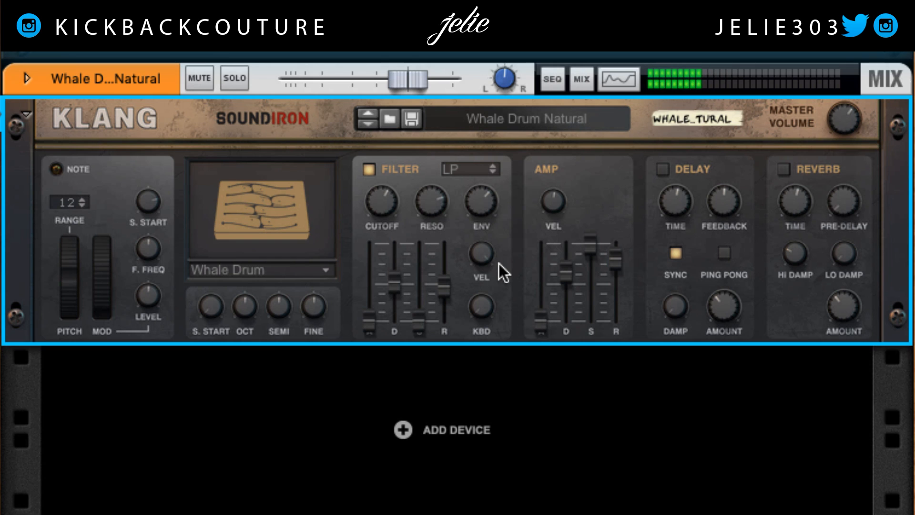
{"action": "mouse_move", "coordinate": [481, 307]}
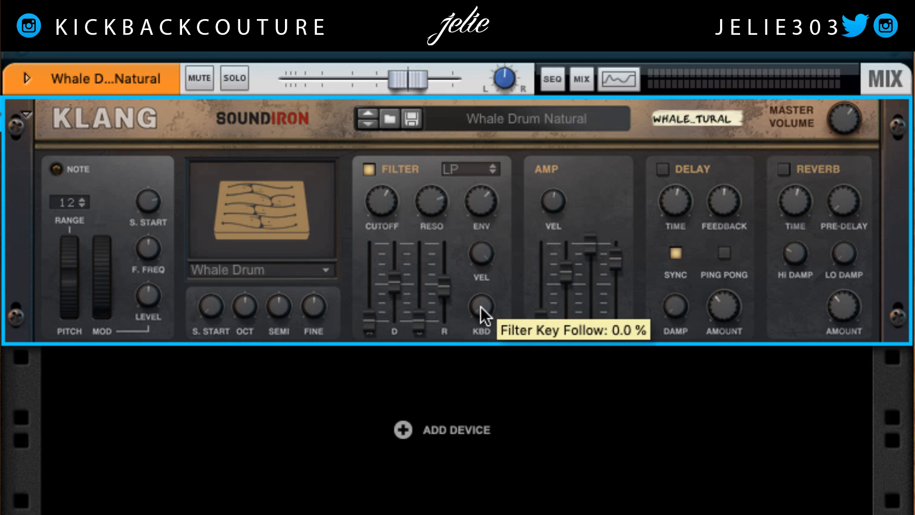
{"action": "left_click_drag", "start_coordinate": [481, 307], "coordinate": [495, 127]}
{"action": "mouse_move", "coordinate": [489, 274]}
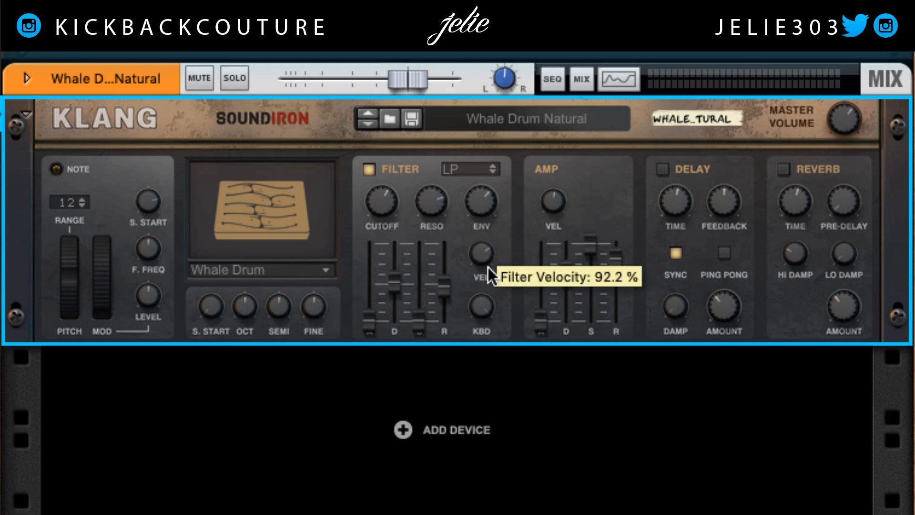
{"action": "left_click_drag", "start_coordinate": [488, 268], "coordinate": [492, 399]}
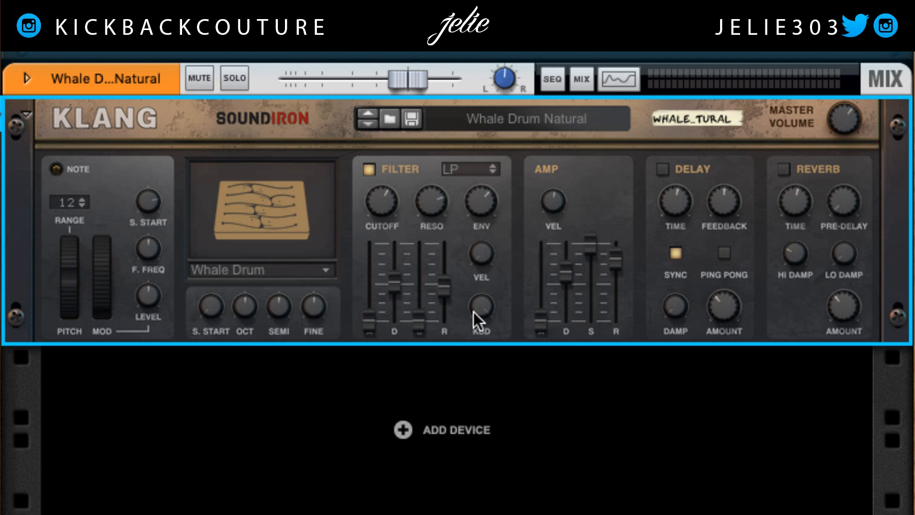
- Switch the sound to Alto Glockenspiel and reshape its filter envelope with a slower attack, lower sustain and shorter release
{"action": "left_click", "coordinate": [278, 265]}
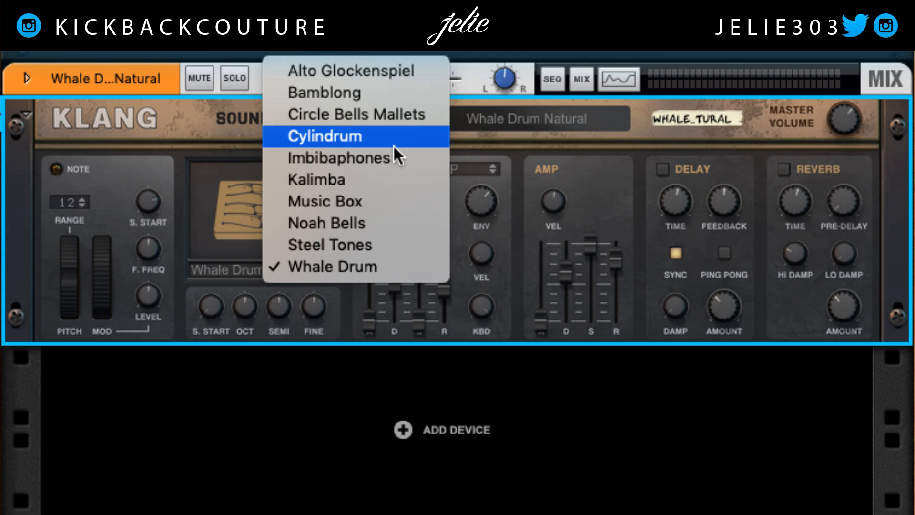
{"action": "left_click", "coordinate": [410, 73]}
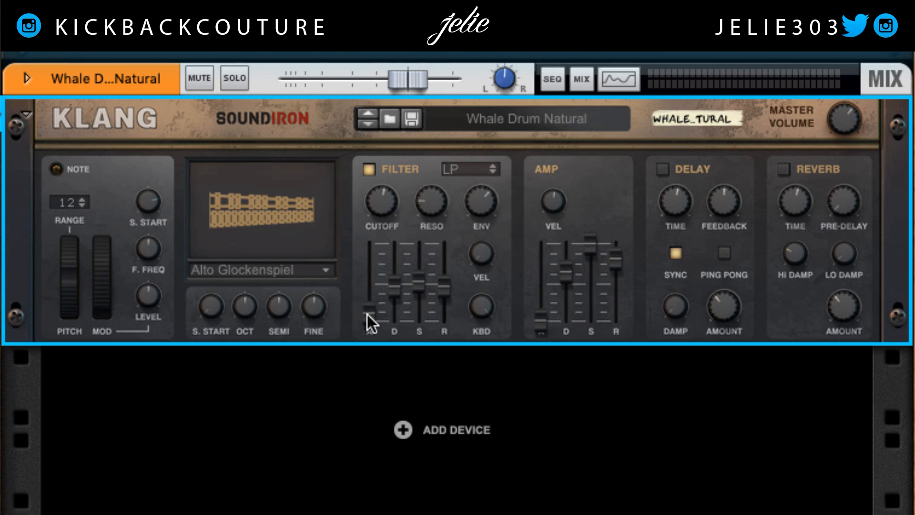
{"action": "left_click_drag", "start_coordinate": [372, 324], "coordinate": [419, 323]}
{"action": "left_click_drag", "start_coordinate": [443, 292], "coordinate": [444, 277]}
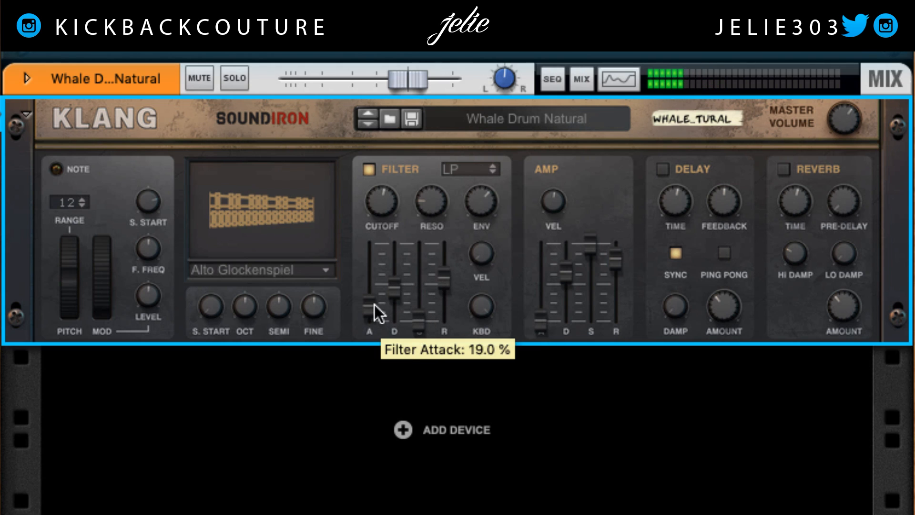
{"action": "left_click_drag", "start_coordinate": [375, 304], "coordinate": [394, 289]}
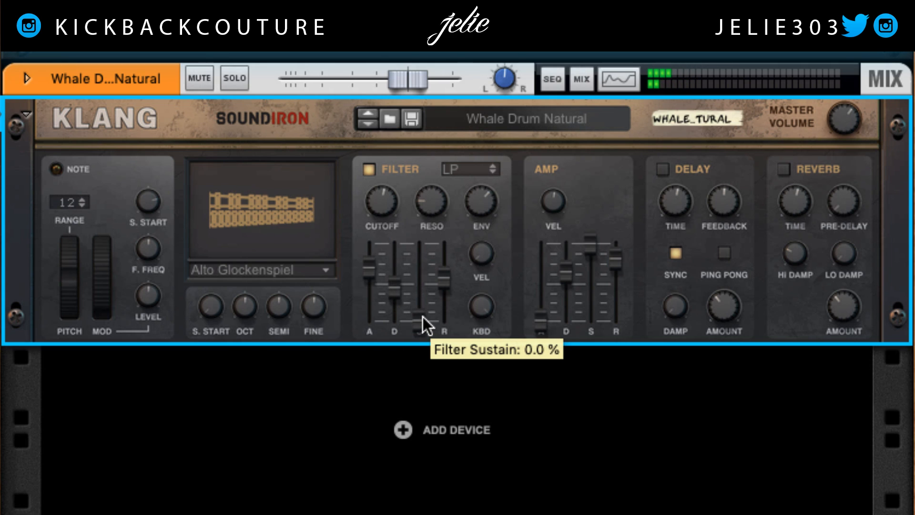
{"action": "left_click_drag", "start_coordinate": [423, 317], "coordinate": [455, 315]}
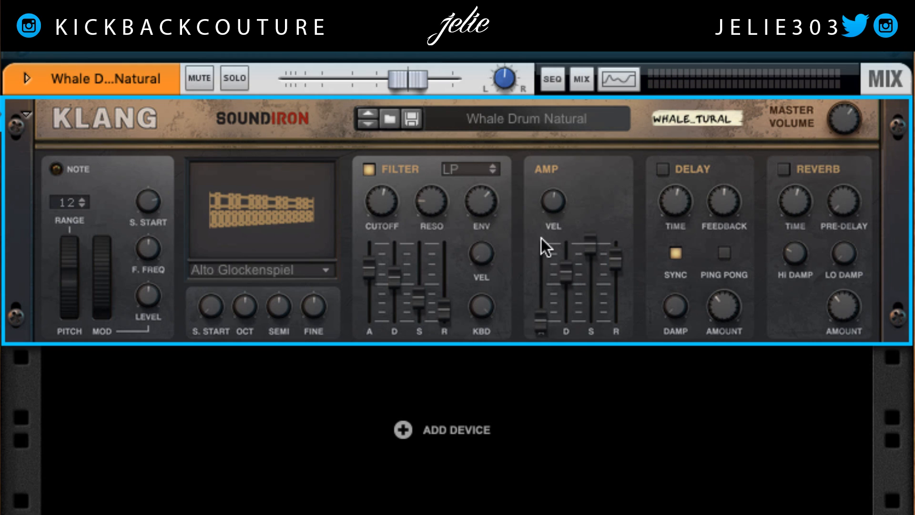
- Try out the amp velocity amount by sweeping it up and back down
{"action": "mouse_move", "coordinate": [551, 208]}
{"action": "left_click_drag", "start_coordinate": [551, 208], "coordinate": [544, 150]}
{"action": "mouse_move", "coordinate": [539, 292]}
{"action": "mouse_move", "coordinate": [559, 211]}
{"action": "left_click_drag", "start_coordinate": [559, 210], "coordinate": [561, 381]}
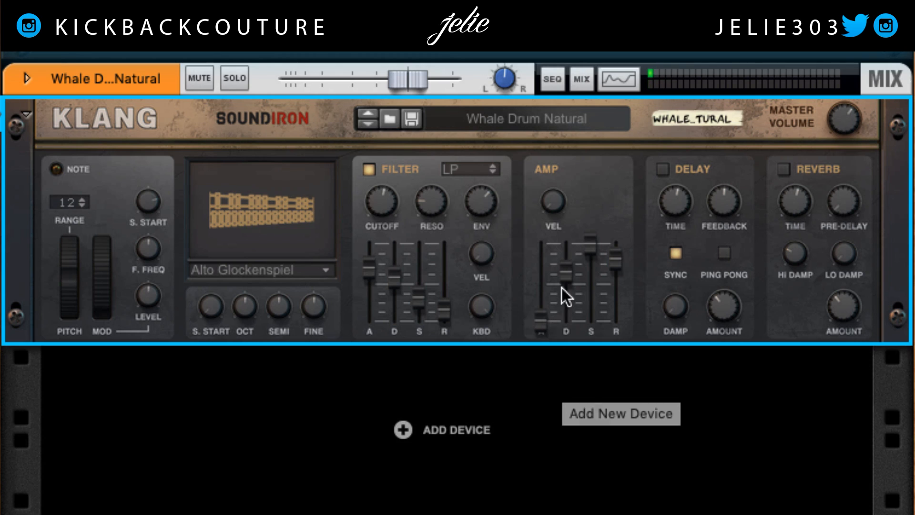
- Try a slower amp attack, and shape a short amp envelope with minimum attack, minimum sustain and reduced decay
{"action": "left_click_drag", "start_coordinate": [546, 321], "coordinate": [568, 270]}
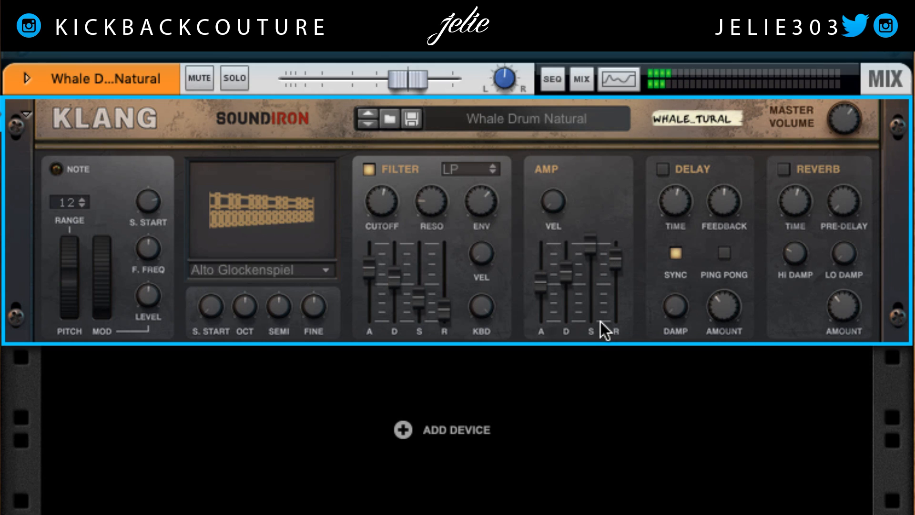
{"action": "left_click_drag", "start_coordinate": [591, 247], "coordinate": [591, 366]}
{"action": "left_click_drag", "start_coordinate": [541, 282], "coordinate": [552, 342]}
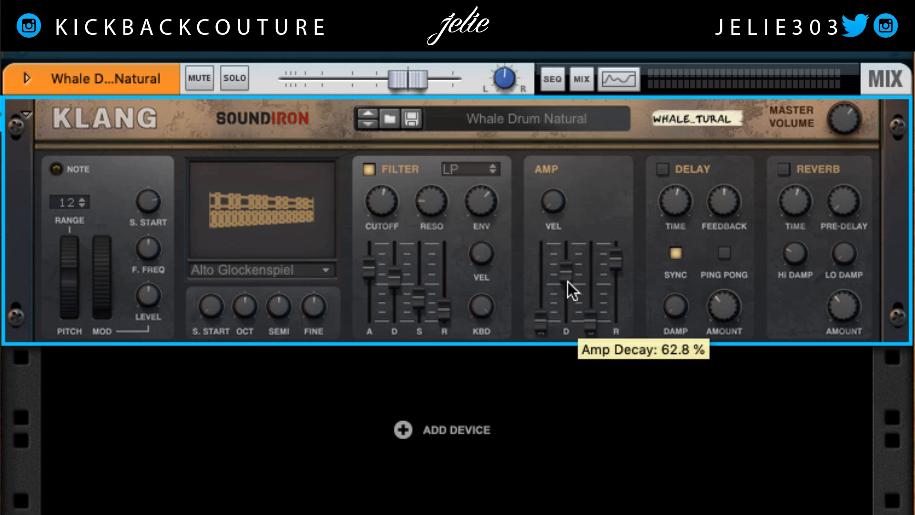
{"action": "left_click_drag", "start_coordinate": [568, 282], "coordinate": [573, 307]}
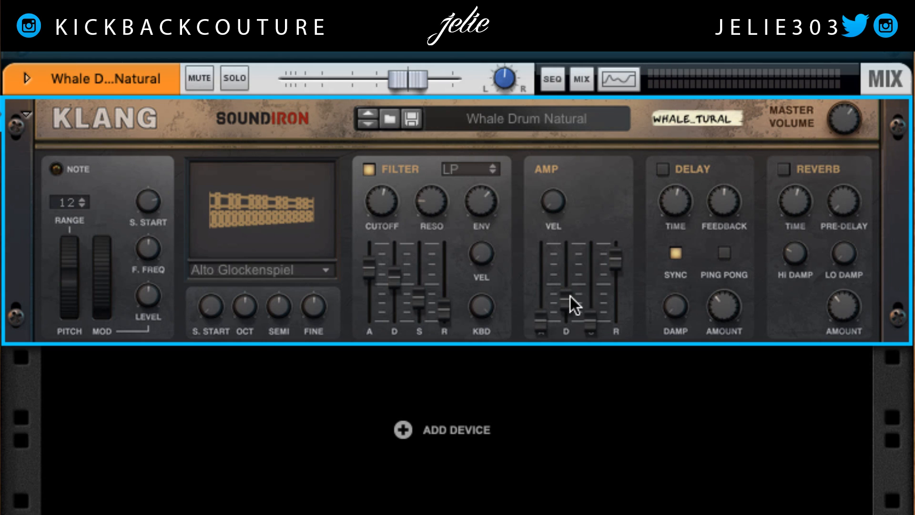
- Turn on the delay and compare the free delay time with the synced one, keeping sync on
{"action": "left_click", "coordinate": [663, 170]}
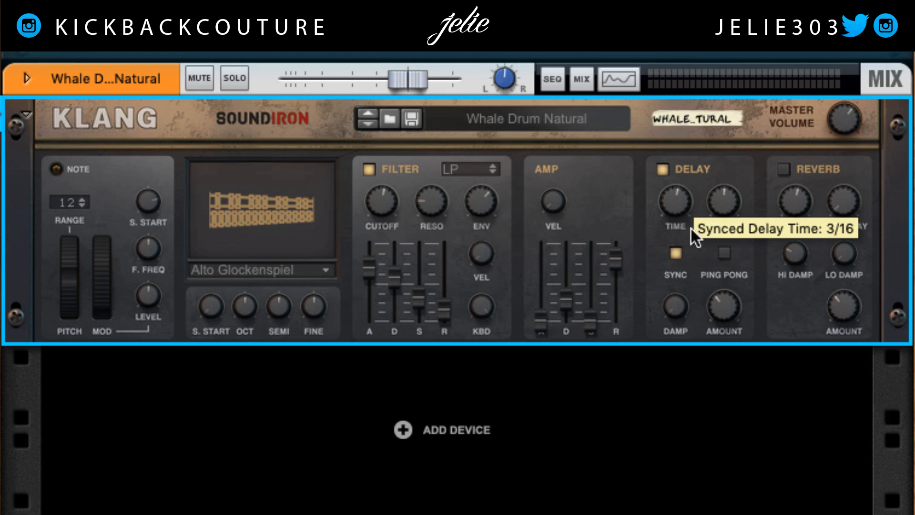
{"action": "mouse_move", "coordinate": [680, 199]}
{"action": "left_click", "coordinate": [677, 256]}
{"action": "left_click", "coordinate": [677, 255]}
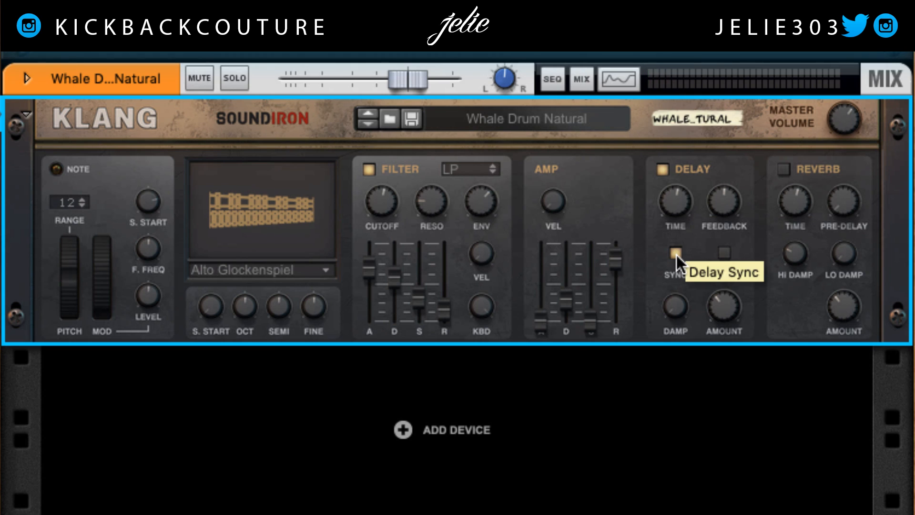
{"action": "left_click", "coordinate": [677, 255]}
{"action": "mouse_move", "coordinate": [678, 205]}
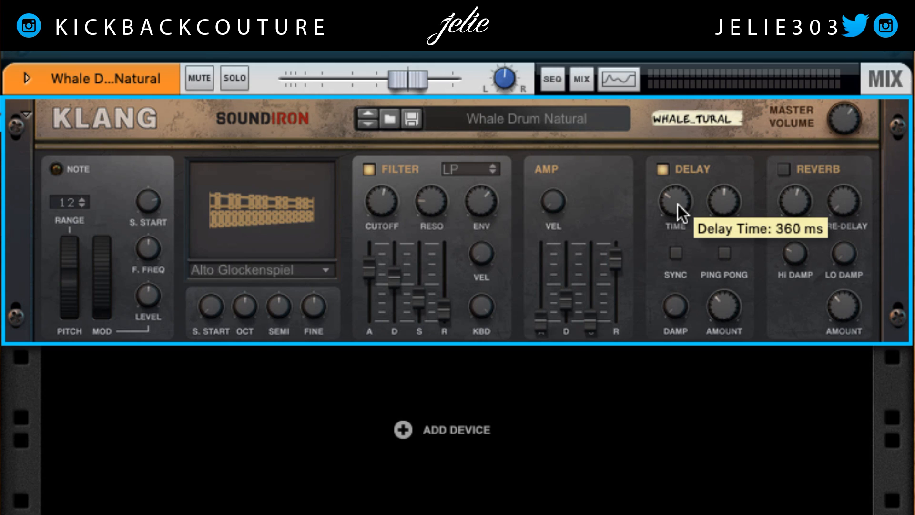
{"action": "left_click", "coordinate": [679, 249]}
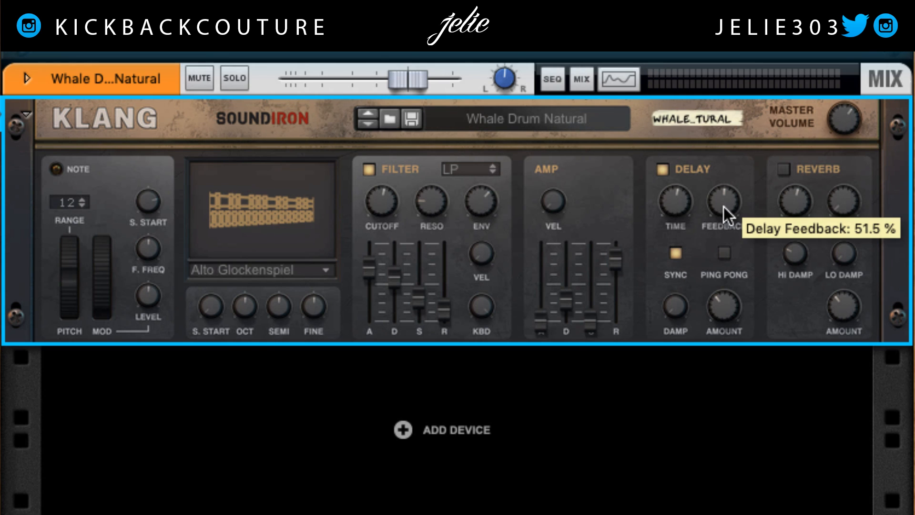
- Try the delay feedback at 99.9 %, bring it back to about 55 % and enable ping pong
{"action": "left_click_drag", "start_coordinate": [724, 207], "coordinate": [722, 189]}
{"action": "left_click_drag", "start_coordinate": [729, 202], "coordinate": [720, 189]}
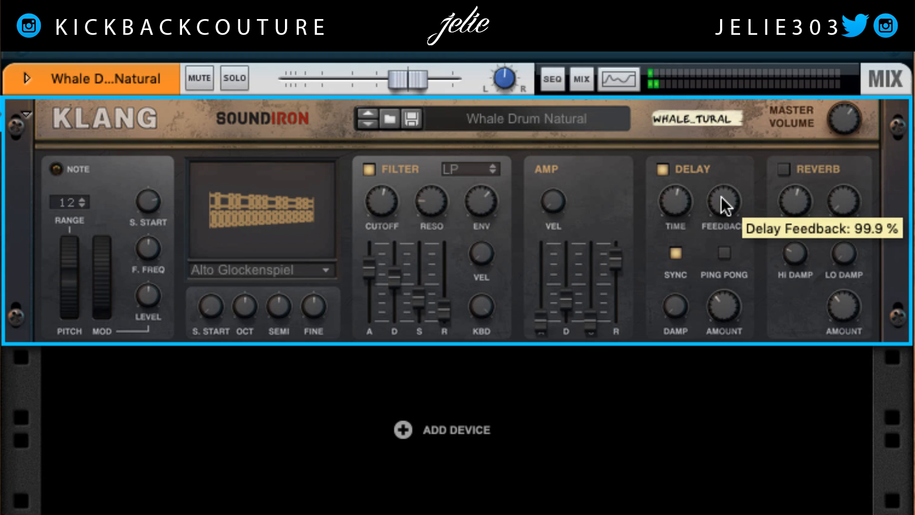
{"action": "left_click_drag", "start_coordinate": [723, 200], "coordinate": [723, 235]}
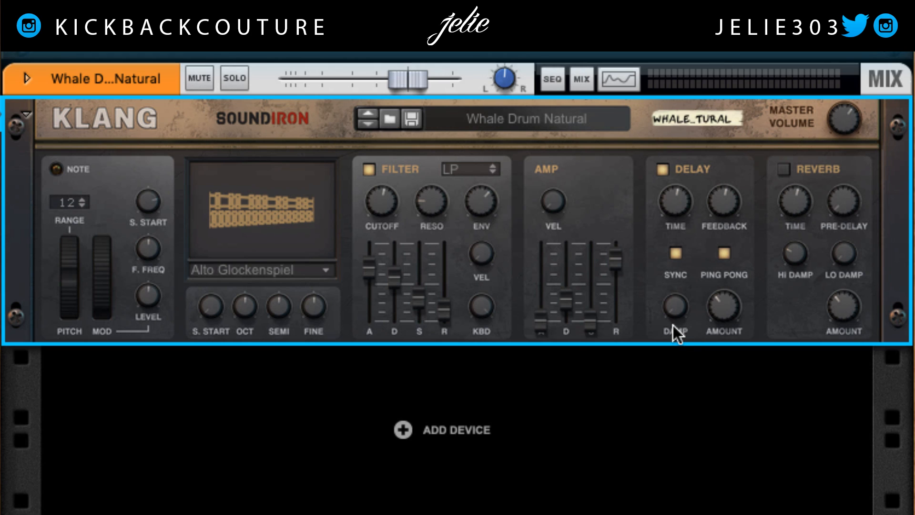
- Raise the delay feedback and sweep the delay damping between low and high settings to compare the echoes
{"action": "mouse_move", "coordinate": [675, 308]}
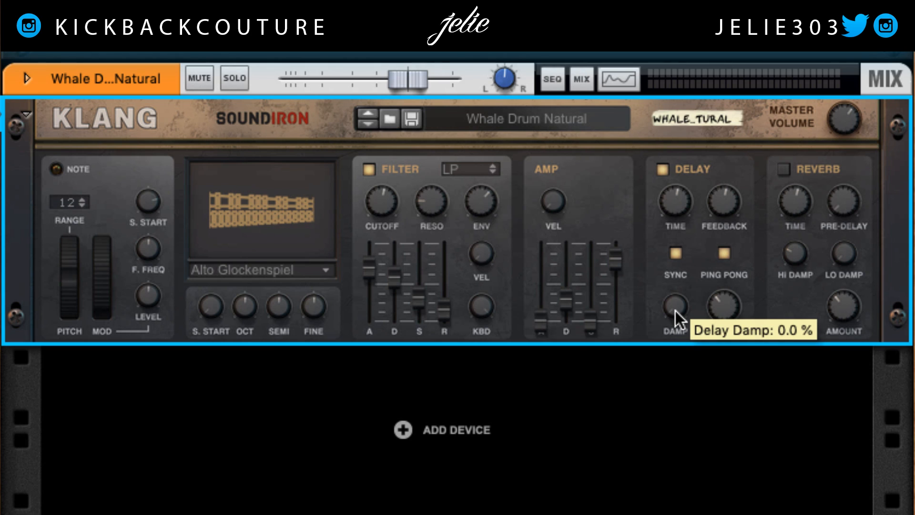
{"action": "left_click_drag", "start_coordinate": [676, 311], "coordinate": [707, 173]}
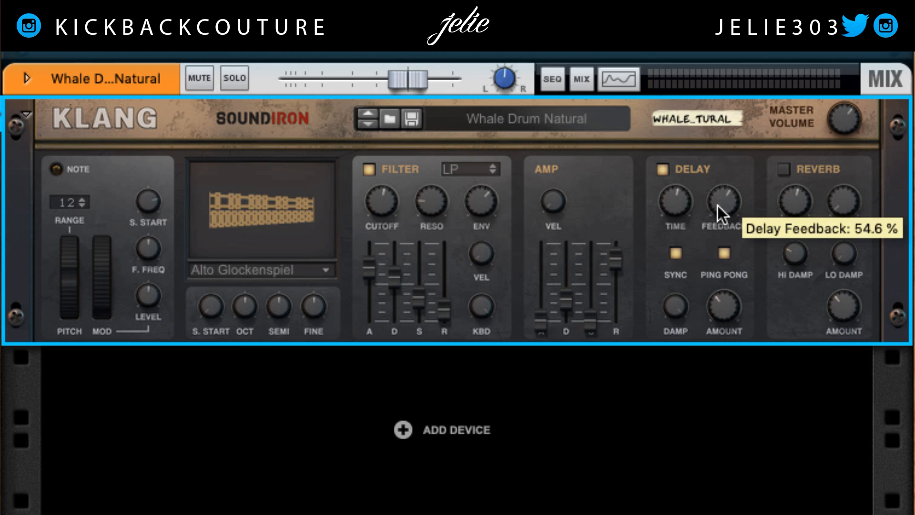
{"action": "left_click_drag", "start_coordinate": [720, 207], "coordinate": [713, 212]}
{"action": "left_click_drag", "start_coordinate": [683, 312], "coordinate": [686, 392]}
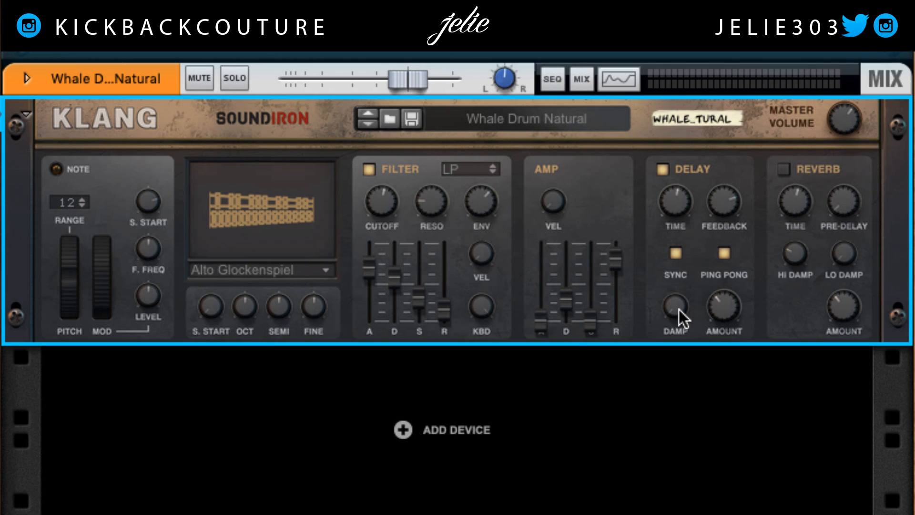
{"action": "left_click_drag", "start_coordinate": [679, 310], "coordinate": [692, 181]}
{"action": "left_click_drag", "start_coordinate": [671, 302], "coordinate": [672, 396]}
{"action": "left_click_drag", "start_coordinate": [681, 306], "coordinate": [694, 200]}
{"action": "left_click_drag", "start_coordinate": [673, 310], "coordinate": [679, 179]}
- Compare the delay amount at 0 % with a high setting, keeping the high setting
{"action": "mouse_move", "coordinate": [730, 305]}
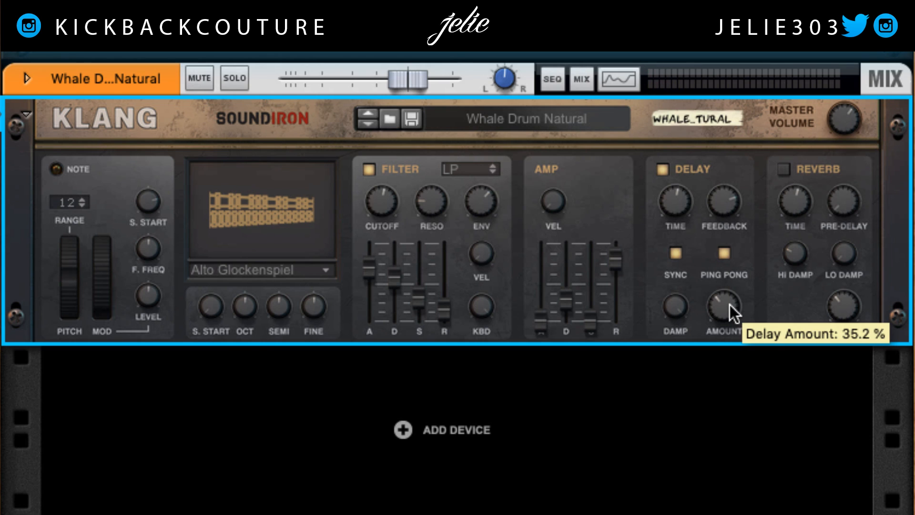
{"action": "left_click_drag", "start_coordinate": [724, 310], "coordinate": [725, 434]}
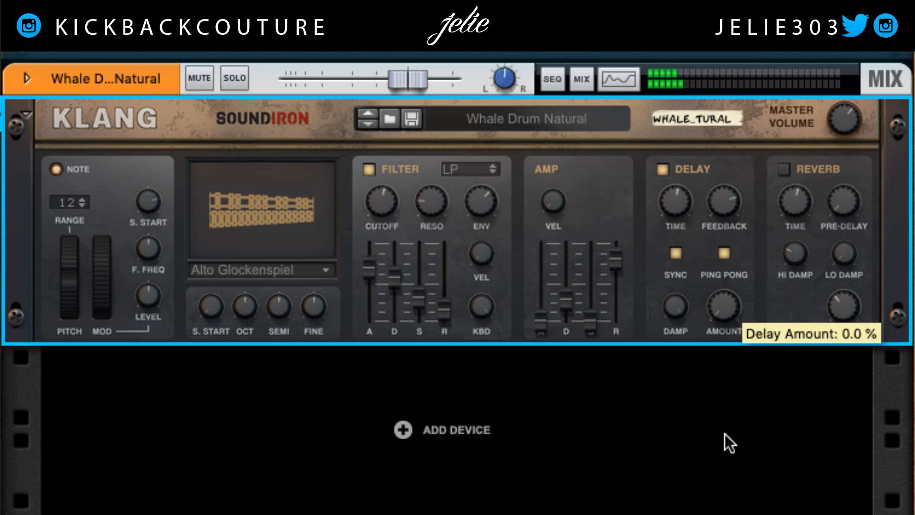
{"action": "left_click_drag", "start_coordinate": [723, 312], "coordinate": [744, 158]}
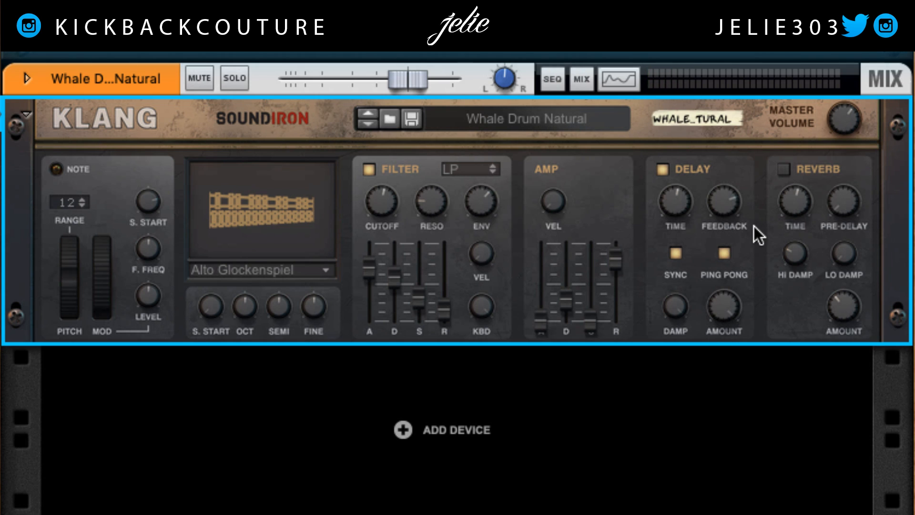
- Turn on the reverb and sweep its time up to a long decay and back to around mid-range
{"action": "left_click", "coordinate": [787, 169]}
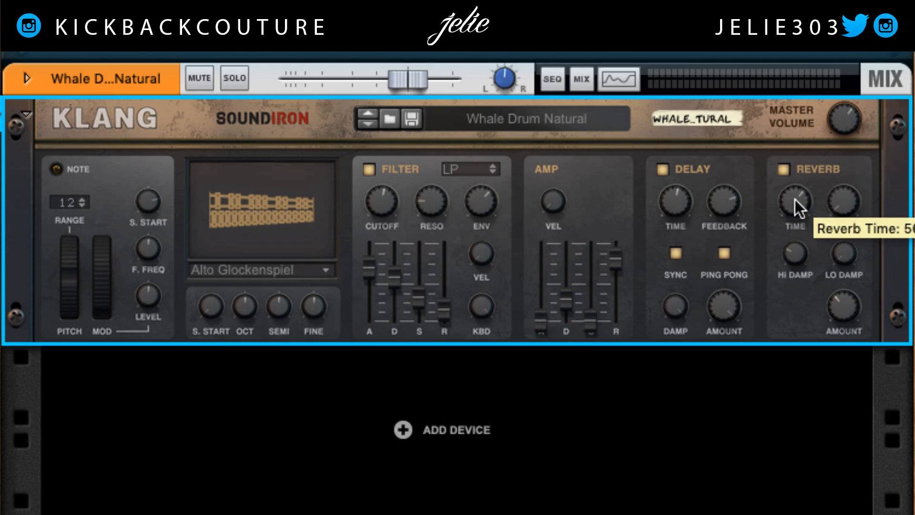
{"action": "left_click_drag", "start_coordinate": [796, 199], "coordinate": [793, 127]}
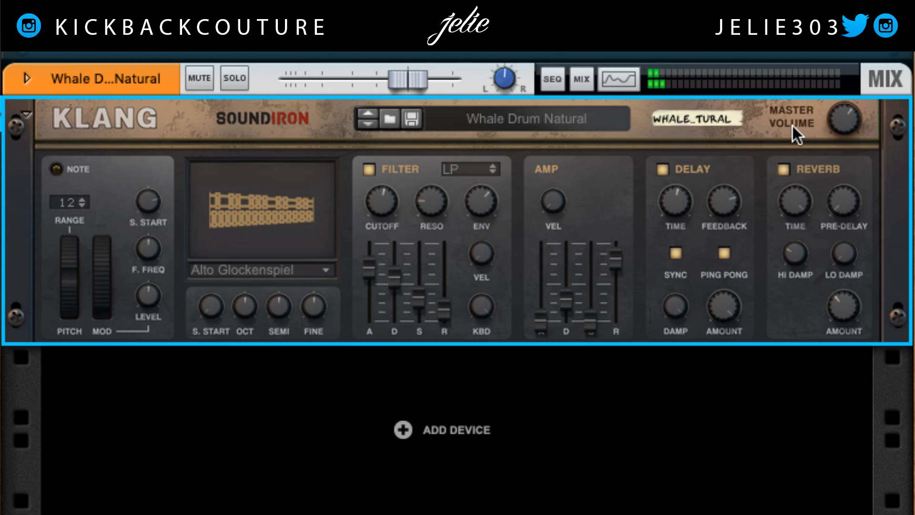
{"action": "left_click_drag", "start_coordinate": [792, 195], "coordinate": [793, 108]}
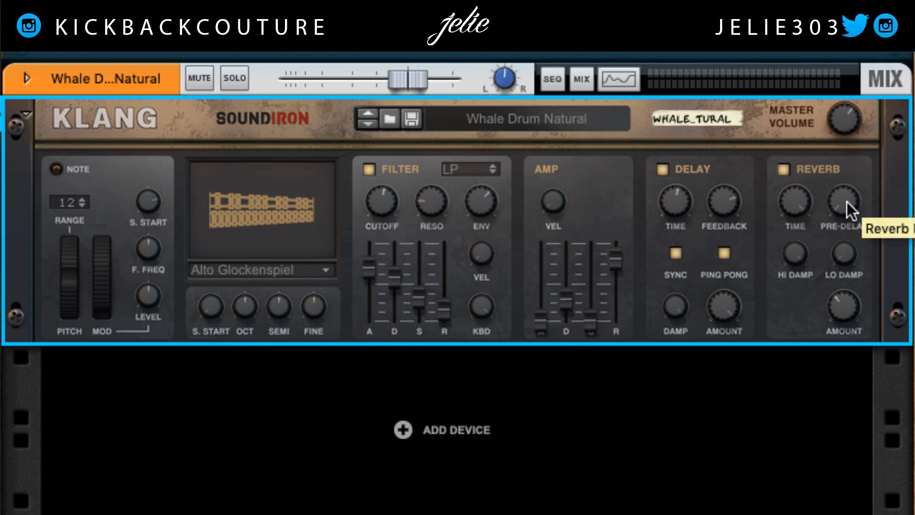
{"action": "left_click_drag", "start_coordinate": [807, 225], "coordinate": [814, 250]}
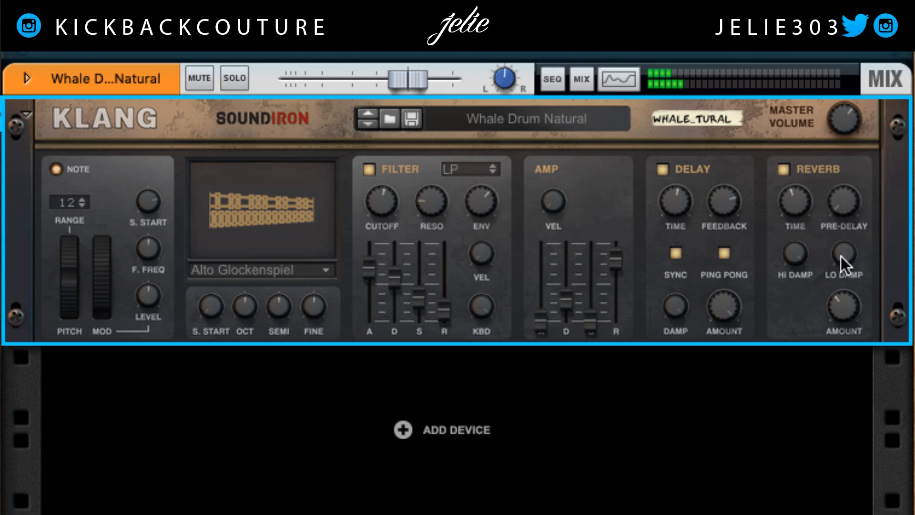
{"action": "left_click_drag", "start_coordinate": [799, 198], "coordinate": [812, 201]}
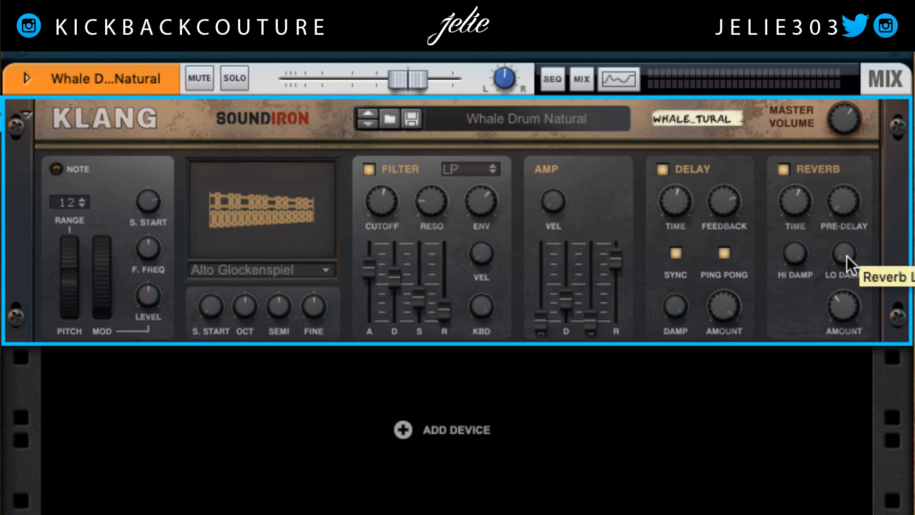
- Raise the reverb's low damping to around mid-range and adjust the reverb amount
{"action": "left_click_drag", "start_coordinate": [844, 251], "coordinate": [843, 217]}
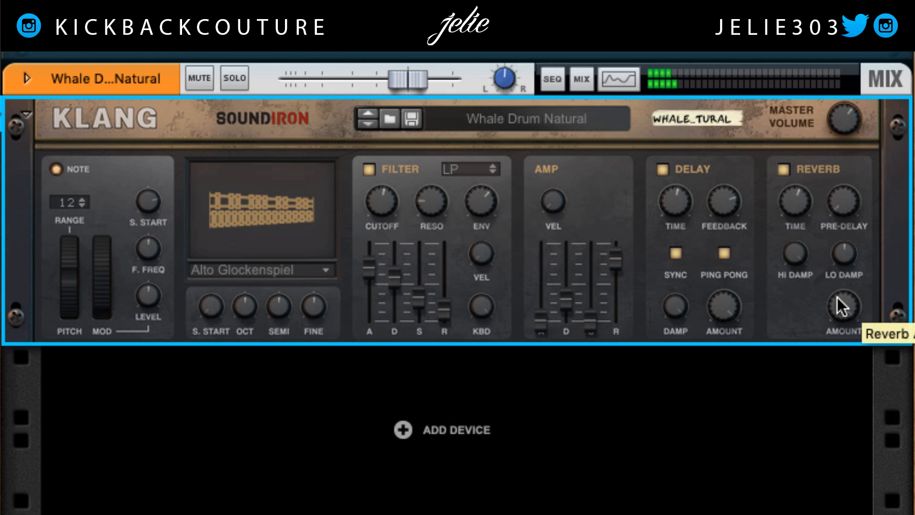
{"action": "left_click_drag", "start_coordinate": [837, 298], "coordinate": [838, 347]}
- Flip the rack to its rear side and select the Klang device to examine its sequencer control, modulation and audio connections
{"action": "left_click", "coordinate": [687, 370]}
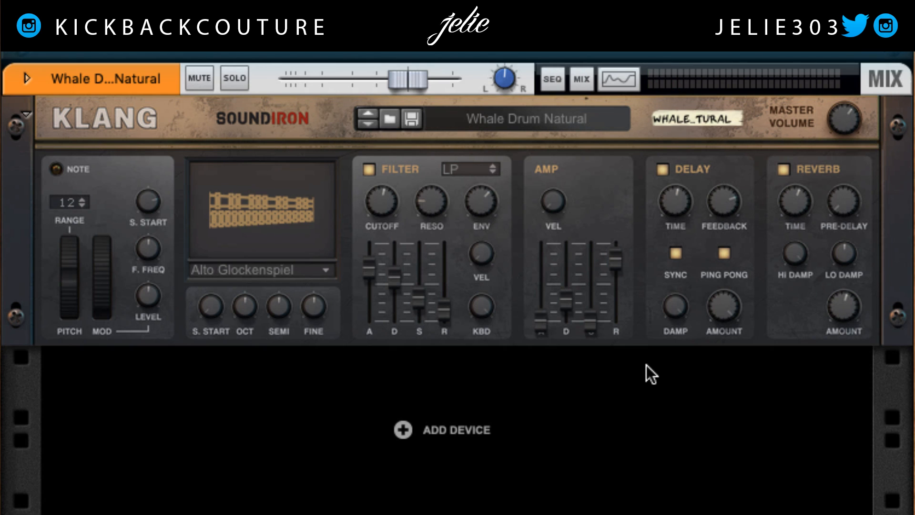
{"action": "key", "text": "Tab"}
{"action": "left_click", "coordinate": [400, 142]}
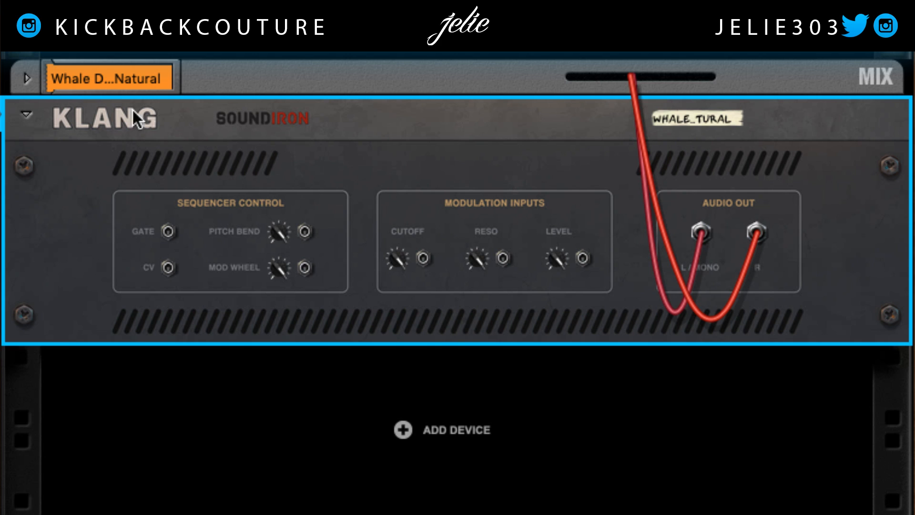
- Expand the mix channel above Klang to examine its rear audio inputs, and clear the device selection
{"action": "left_click", "coordinate": [27, 78]}
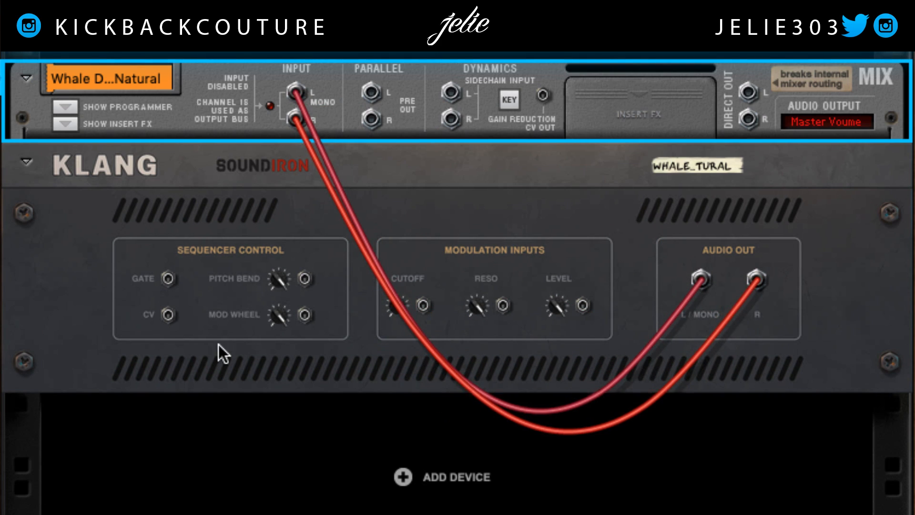
{"action": "left_click", "coordinate": [219, 343]}
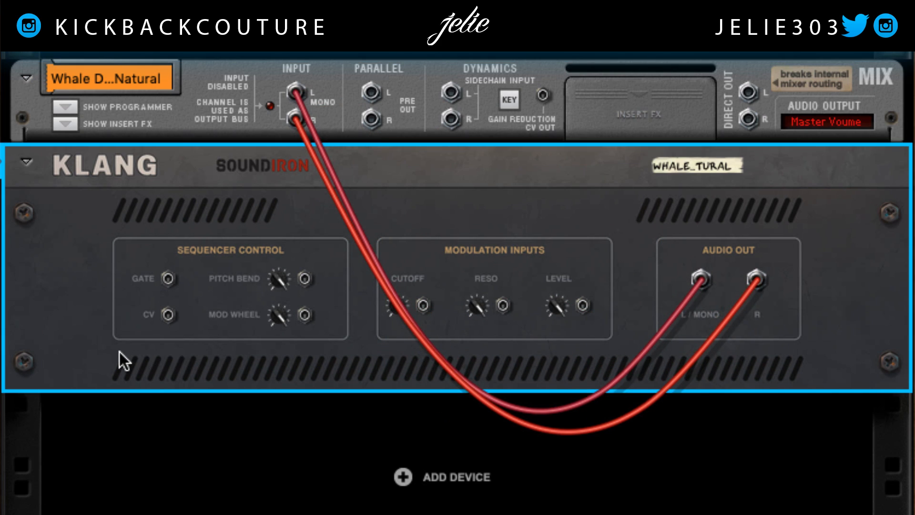
{"action": "left_click", "coordinate": [155, 466]}
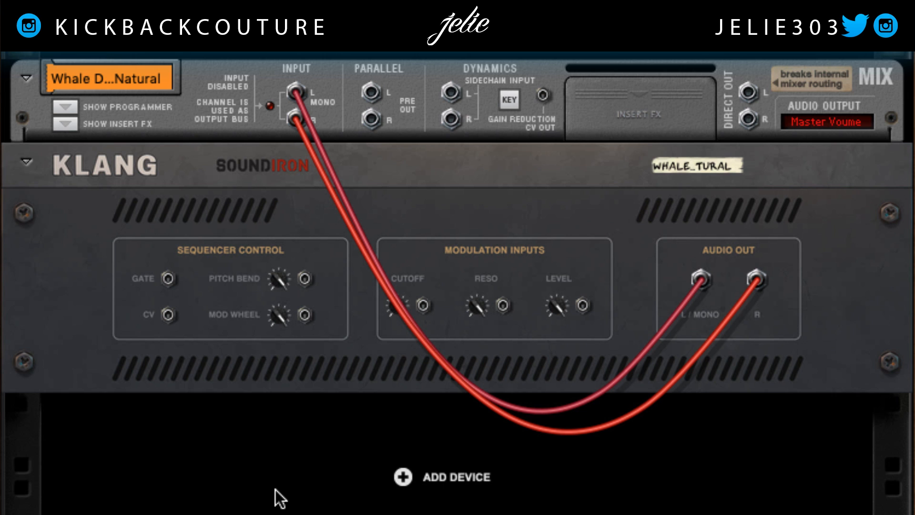
- Create a Matrix Pattern Sequencer below the Klang device
{"action": "right_click", "coordinate": [434, 493]}
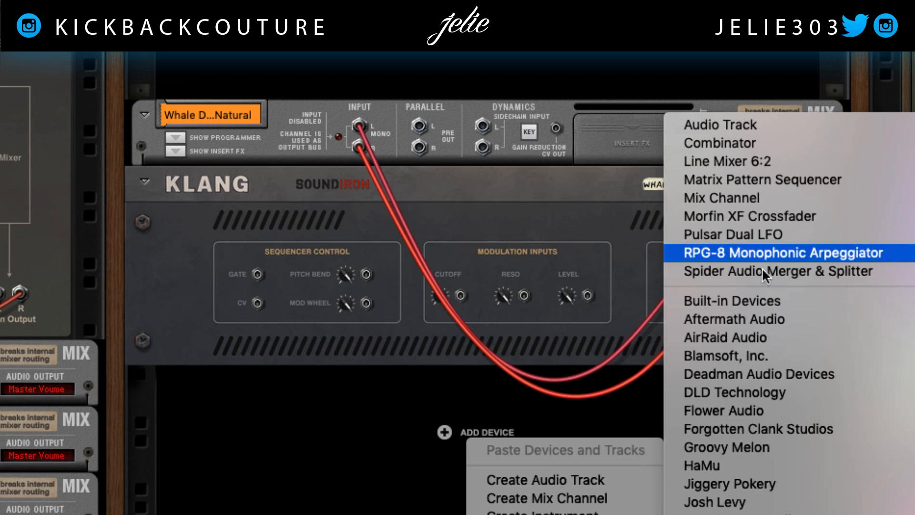
{"action": "left_click", "coordinate": [764, 180]}
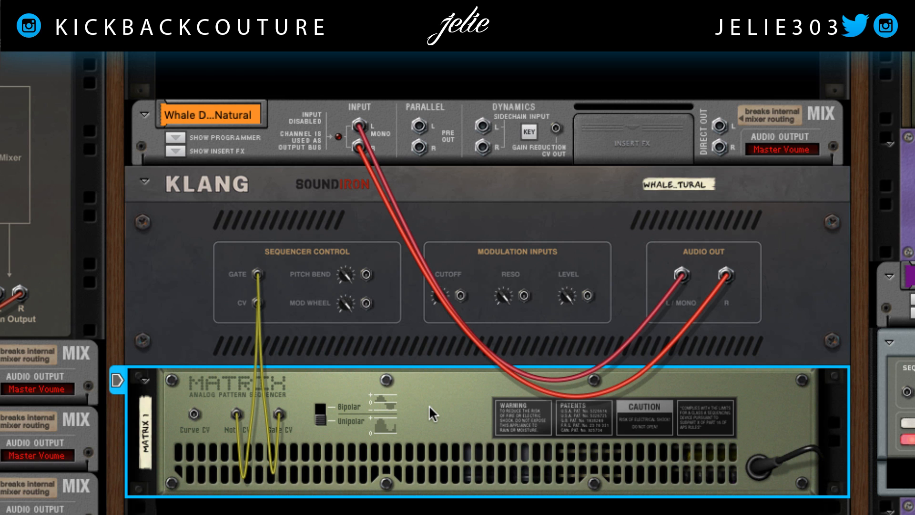
{"action": "scroll", "coordinate": [394, 459], "scroll_direction": "down", "scroll_amount": 1}
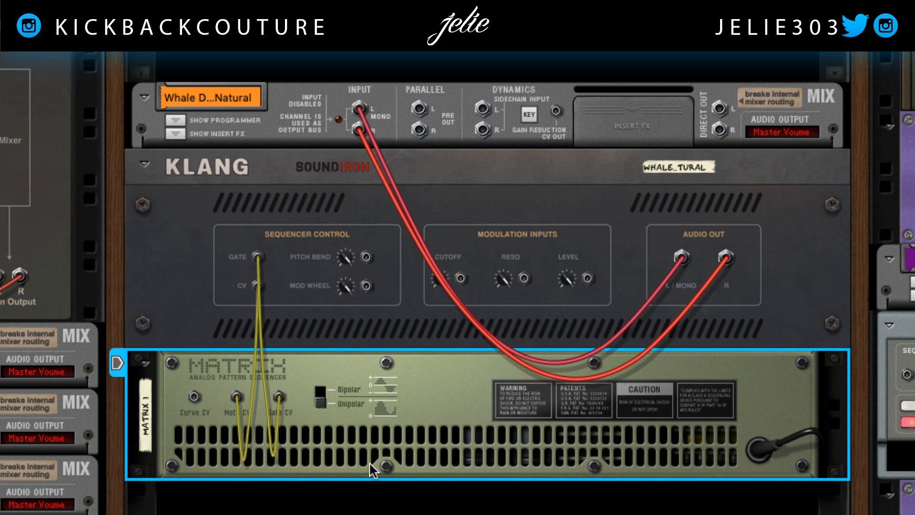
- Flip the rack to its front side and randomize the Matrix's pattern
{"action": "scroll", "coordinate": [363, 474], "scroll_direction": "up", "scroll_amount": 2}
{"action": "key", "text": "Tab"}
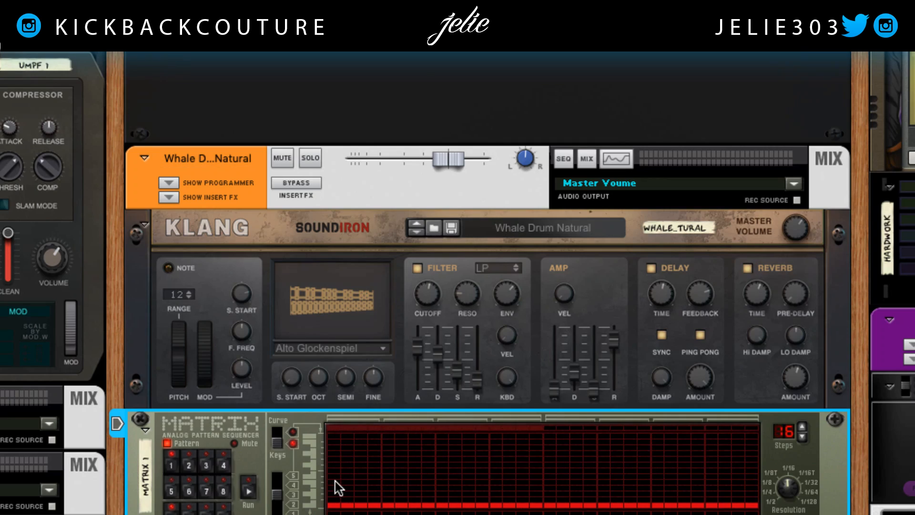
{"action": "right_click", "coordinate": [251, 458]}
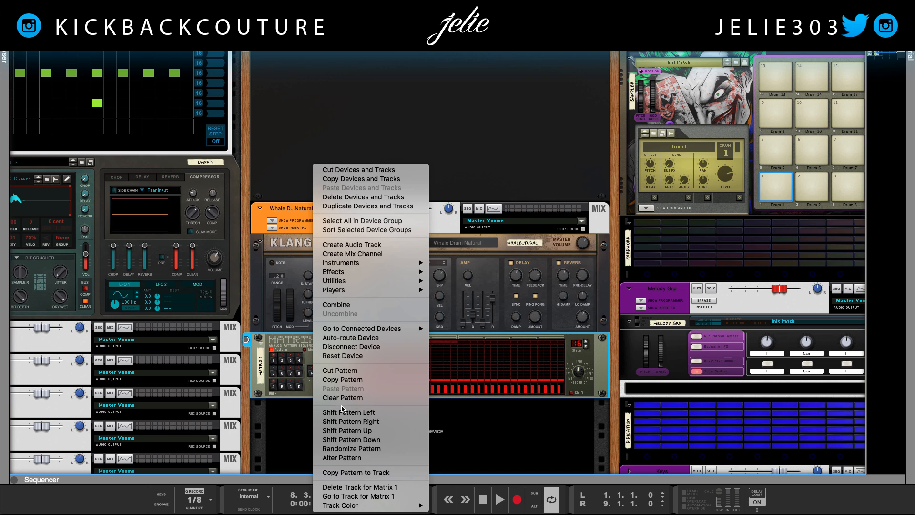
{"action": "left_click", "coordinate": [367, 450]}
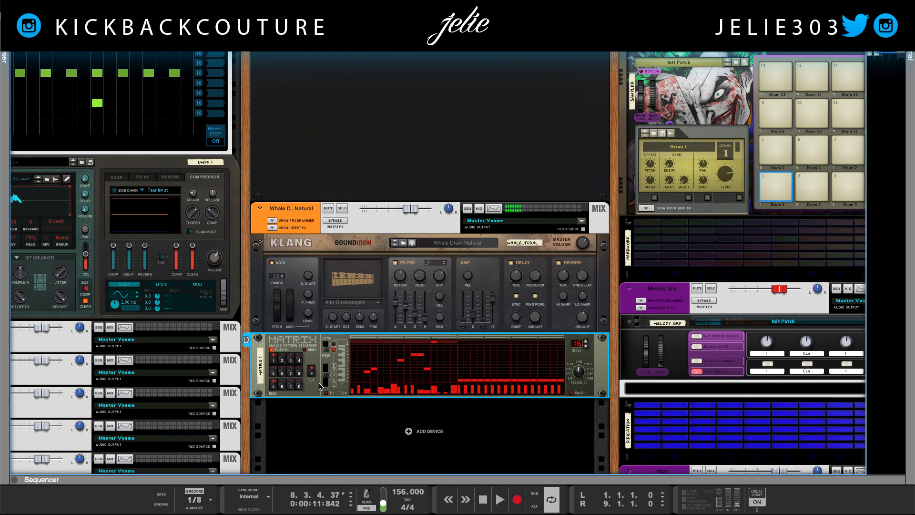
- Check the Matrix's gate connection at the rear and connect its Curve CV output to Klang's Pitch Bend input
{"action": "key", "text": "Tab"}
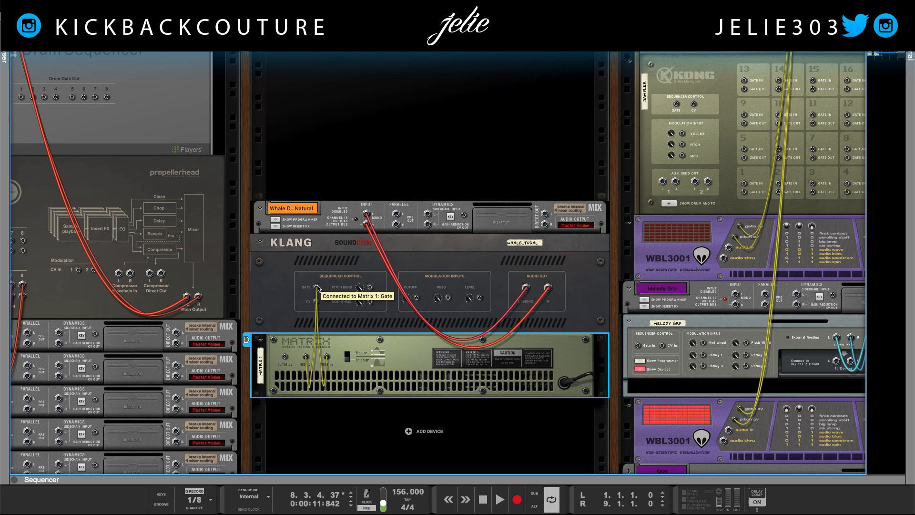
{"action": "key", "text": "Tab"}
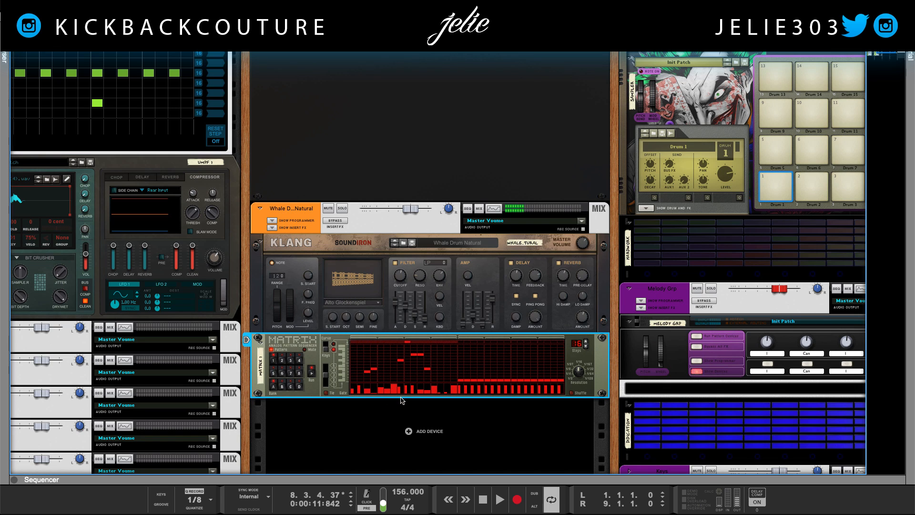
{"action": "key", "text": "Tab"}
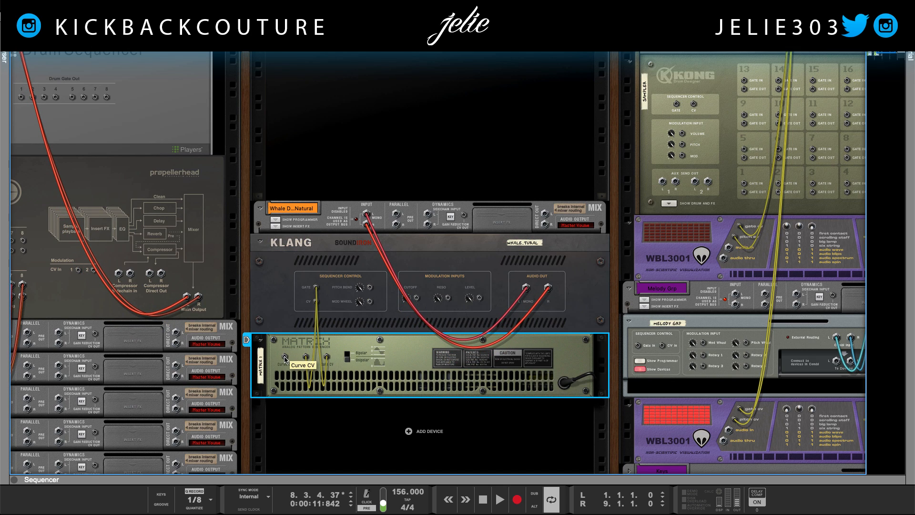
{"action": "left_click_drag", "start_coordinate": [285, 358], "coordinate": [370, 288]}
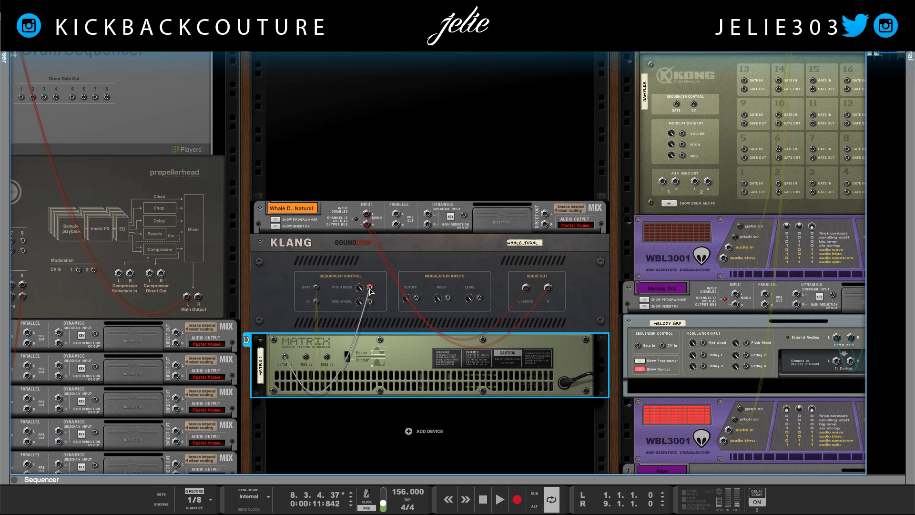
- Show the Matrix's curve pattern, return it to the keys display, and check the rear cabling
{"action": "key", "text": "Tab"}
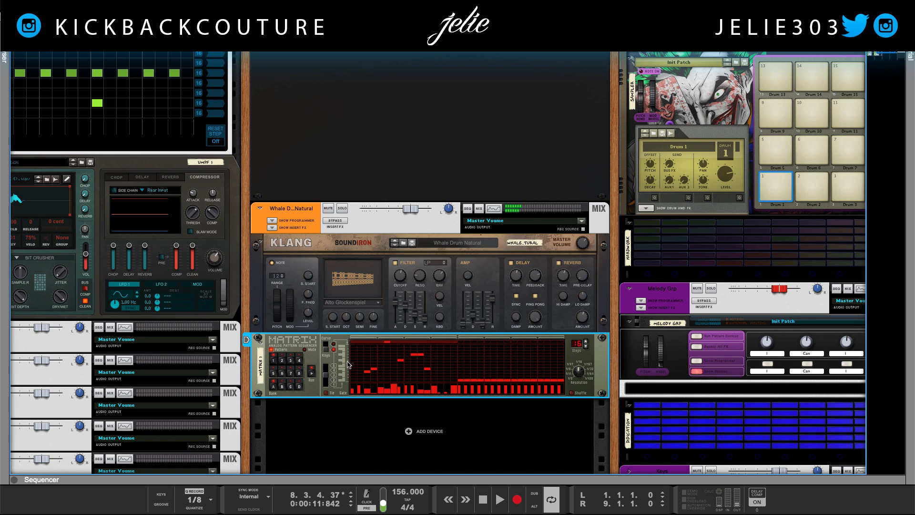
{"action": "left_click", "coordinate": [326, 343]}
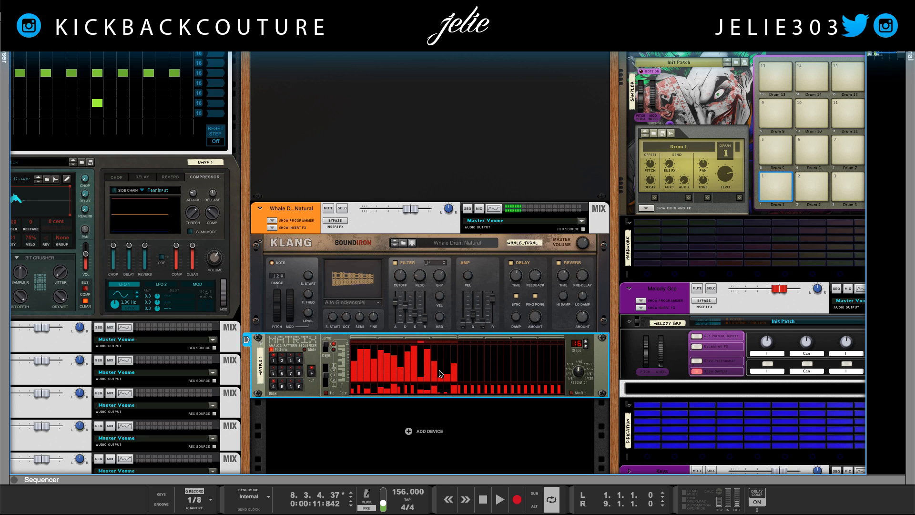
{"action": "left_click", "coordinate": [327, 346]}
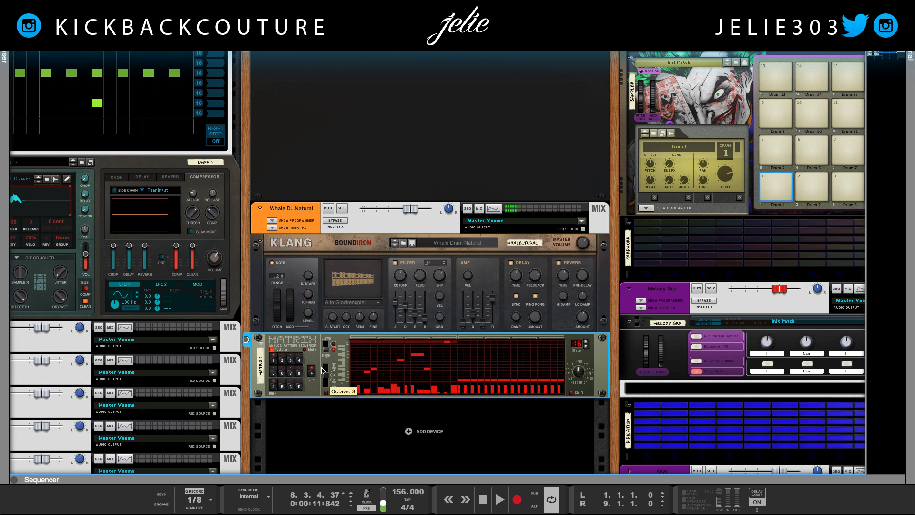
{"action": "key", "text": "Tab"}
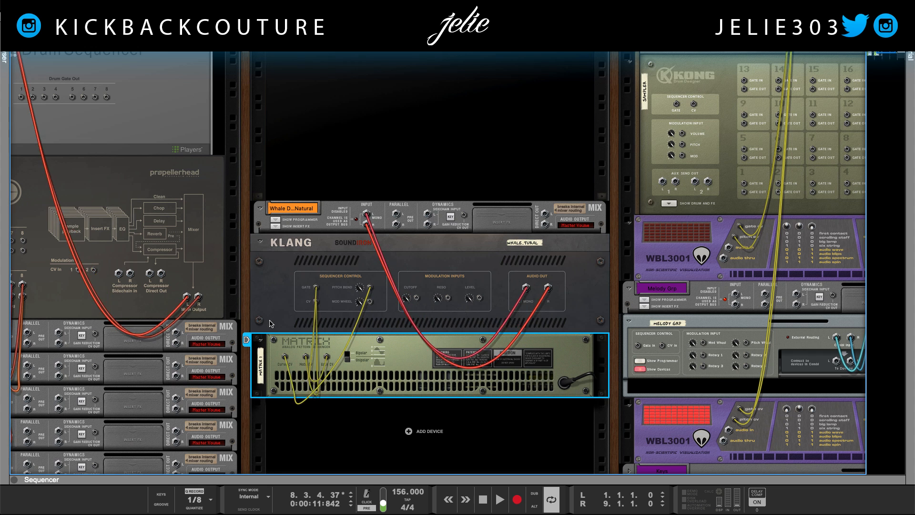
{"action": "key", "text": "Tab"}
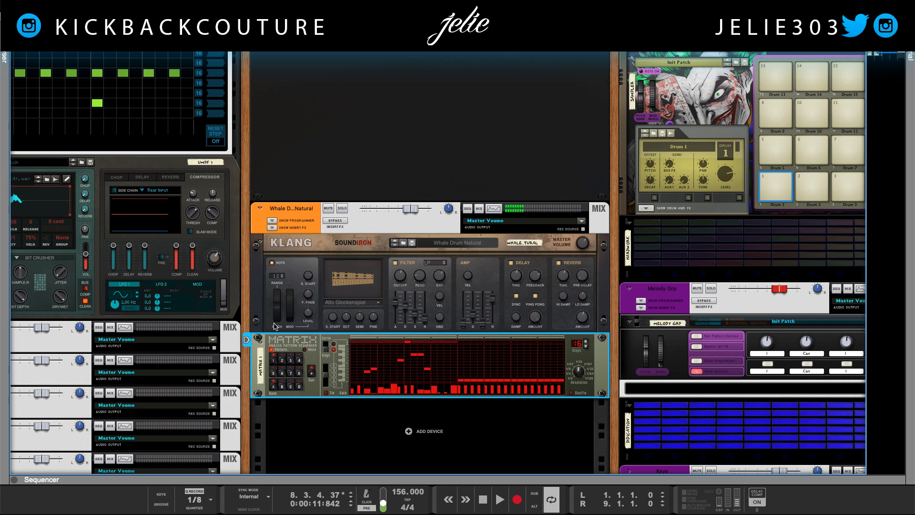
- Move the Matrix's Curve CV cable from Klang's Pitch Bend input to its Mod Wheel input
{"action": "key", "text": "Tab"}
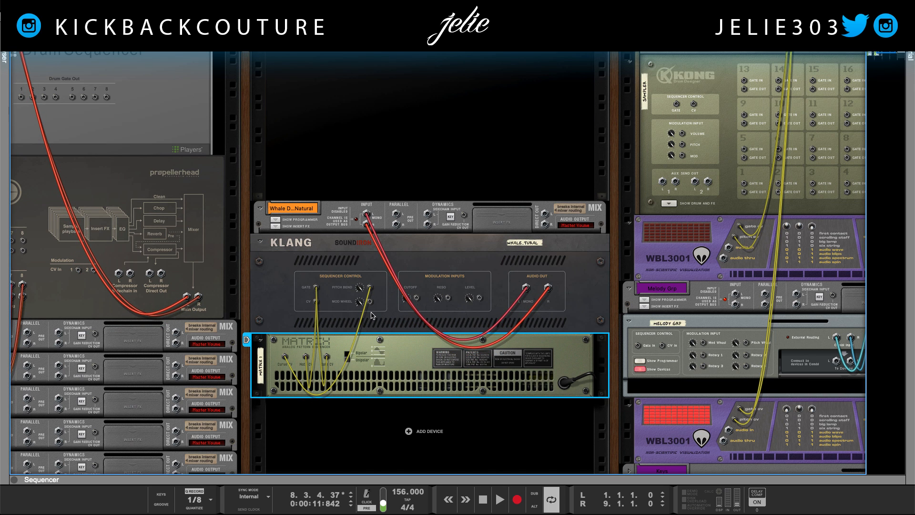
{"action": "scroll", "coordinate": [371, 315], "scroll_direction": "down", "scroll_amount": 1}
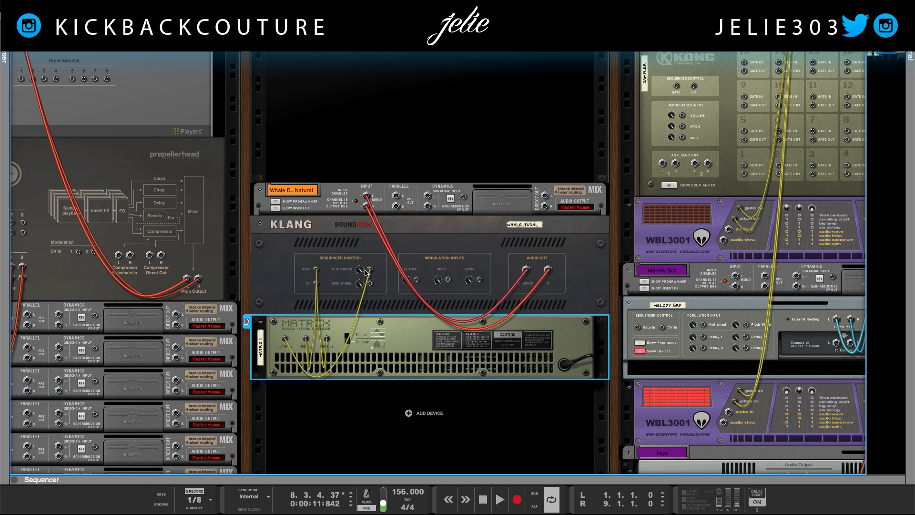
{"action": "left_click", "coordinate": [366, 273]}
- Examine Klang's mod wheel amounts for sample start, filter frequency and amp level on the front side
{"action": "key", "text": "Tab"}
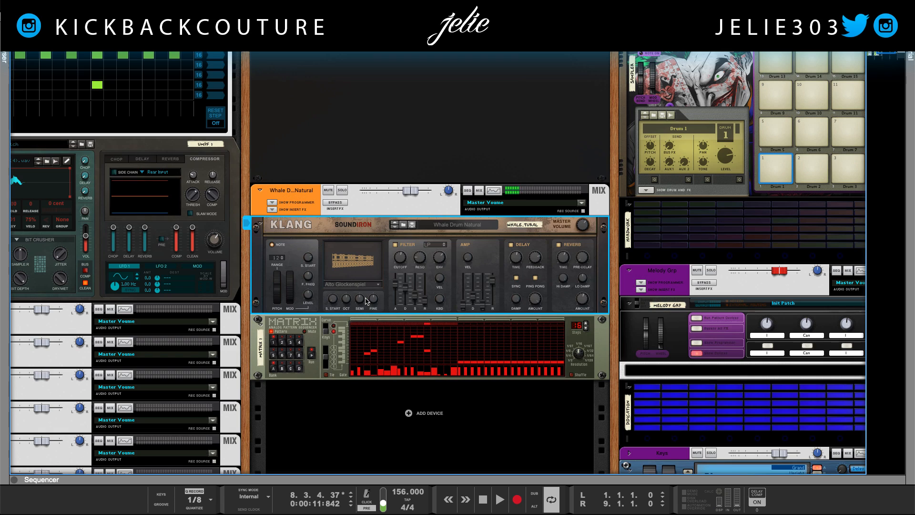
{"action": "mouse_move", "coordinate": [310, 261]}
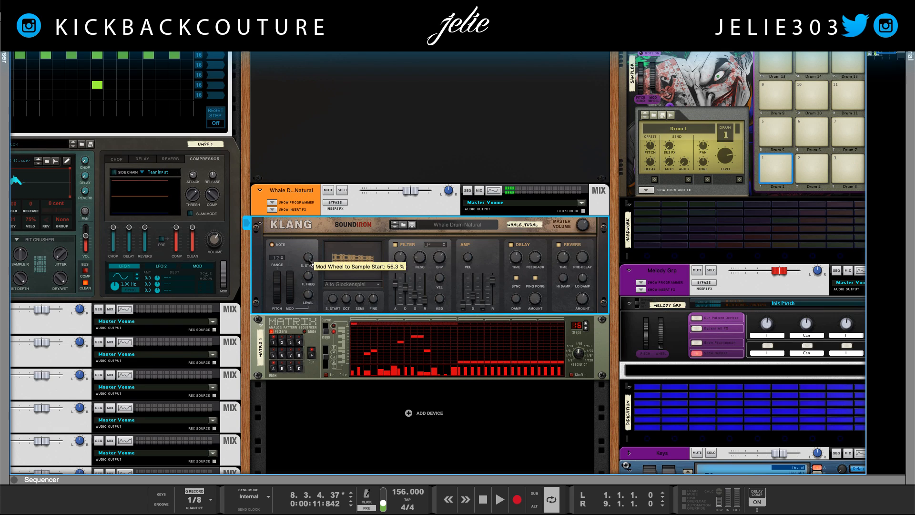
{"action": "left_click_drag", "start_coordinate": [310, 277], "coordinate": [306, 297]}
{"action": "mouse_move", "coordinate": [308, 300]}
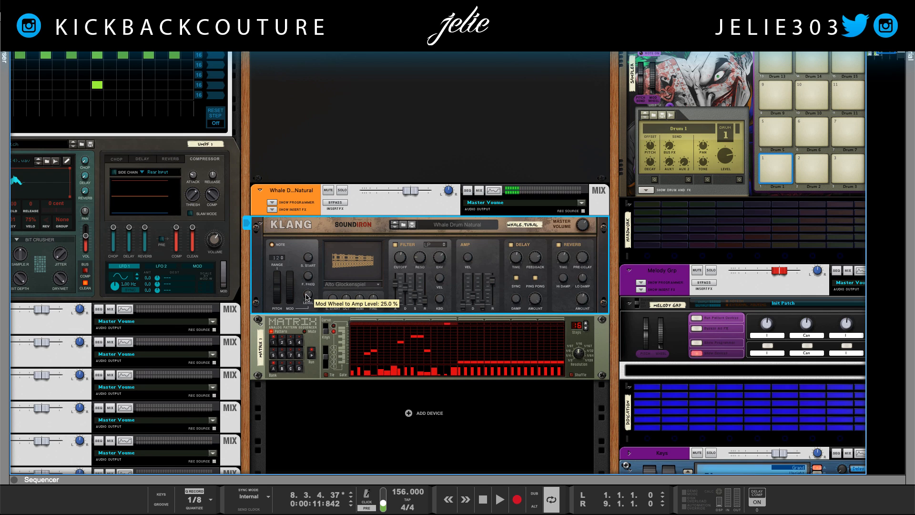
- Review the rear cabling between Matrix and Klang, return to the front side and clear the device selection
{"action": "key", "text": "Tab"}
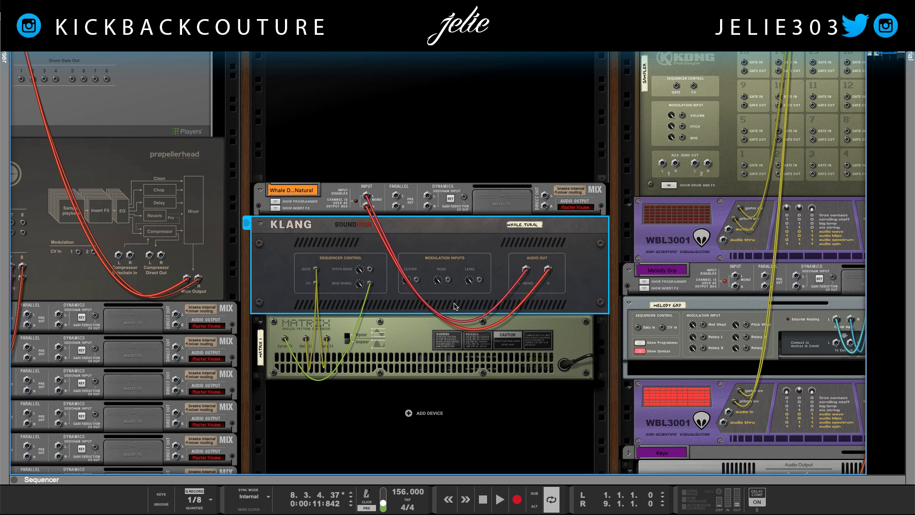
{"action": "scroll", "coordinate": [456, 305], "scroll_direction": "down", "scroll_amount": 1}
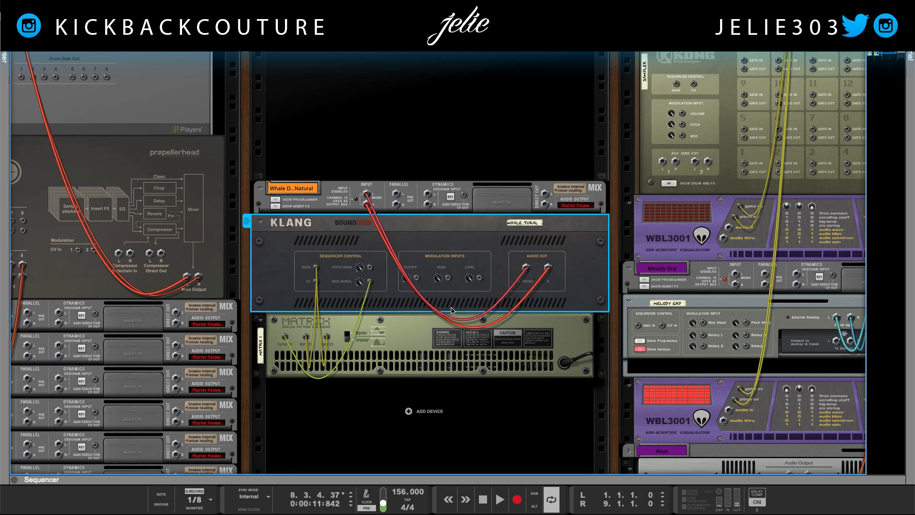
{"action": "key", "text": "Tab"}
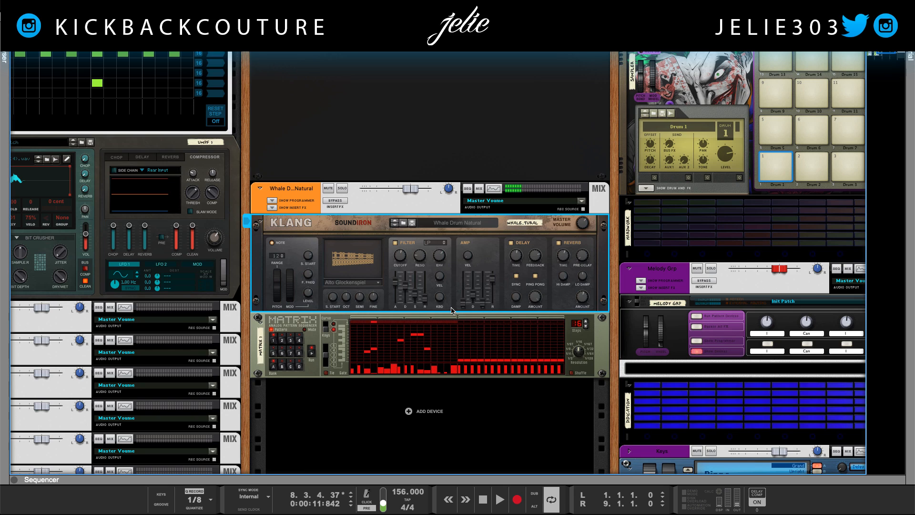
{"action": "left_click", "coordinate": [332, 410]}
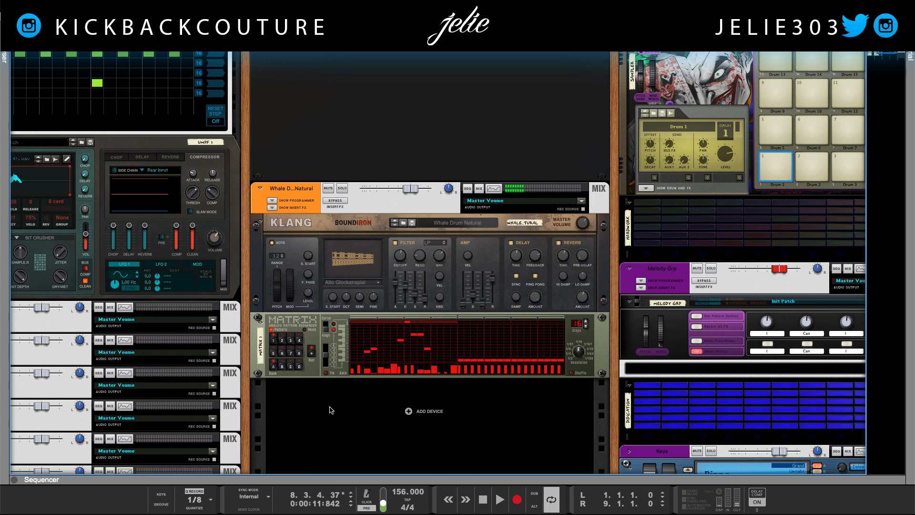